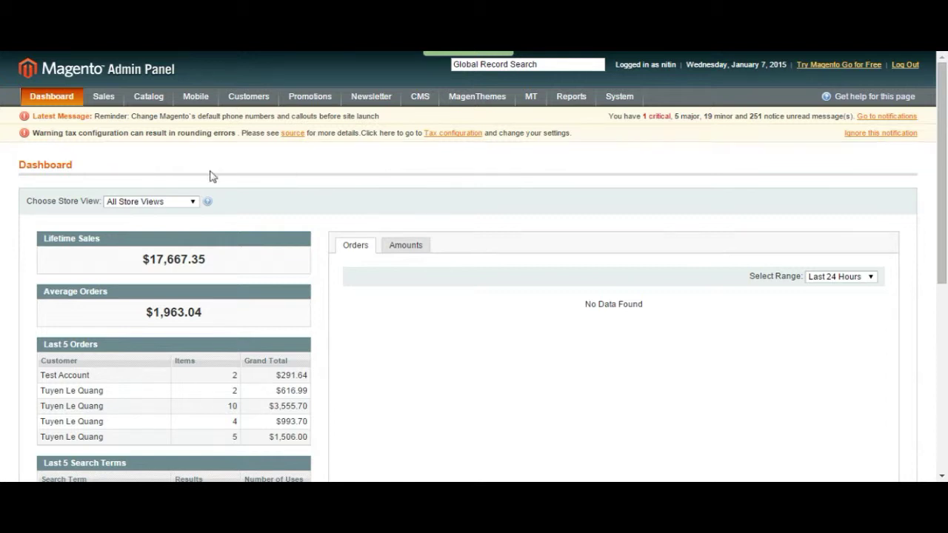
# Step: Look over the dashboard's sales figures, latest orders, search terms and order chart area
pyautogui.scroll(-2, 220, 265)
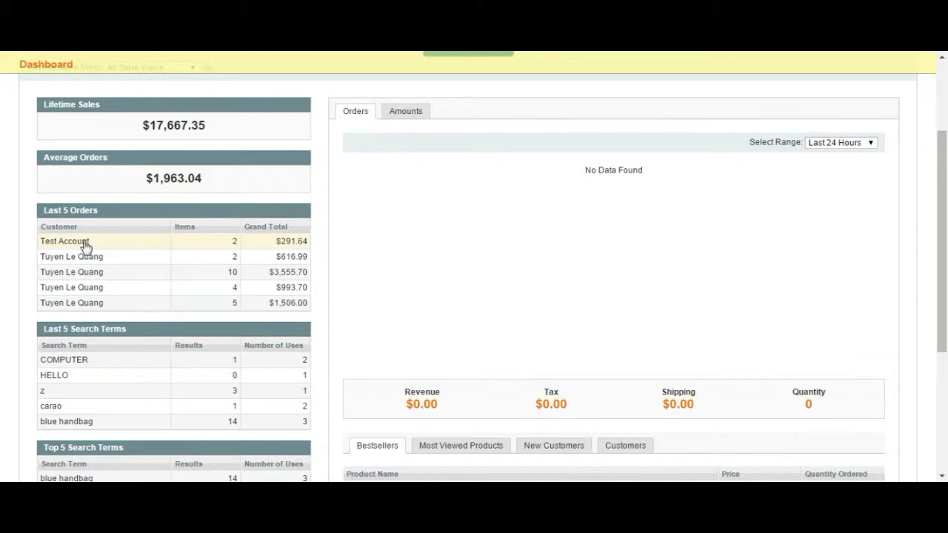
pyautogui.scroll(2, 80, 273)
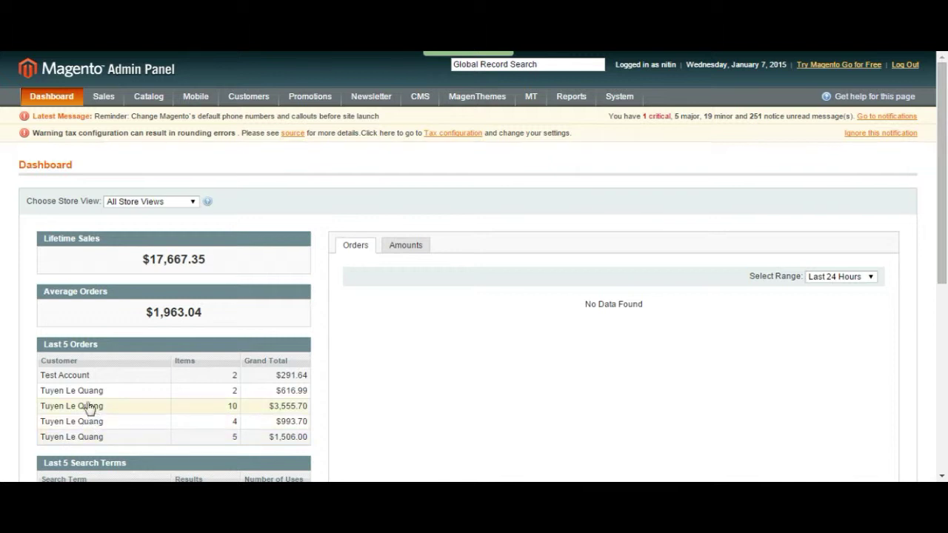
pyautogui.moveTo(102, 99)
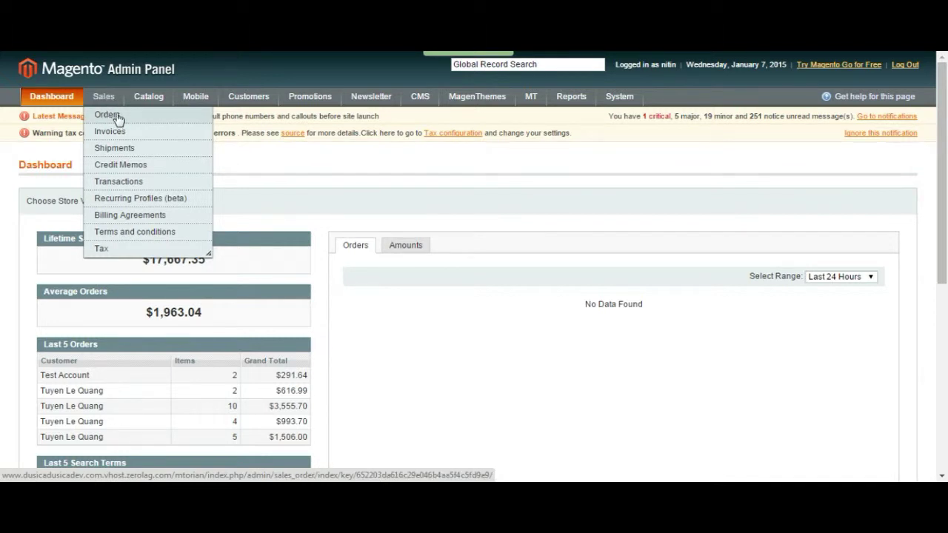
pyautogui.scroll(-2, 333, 200)
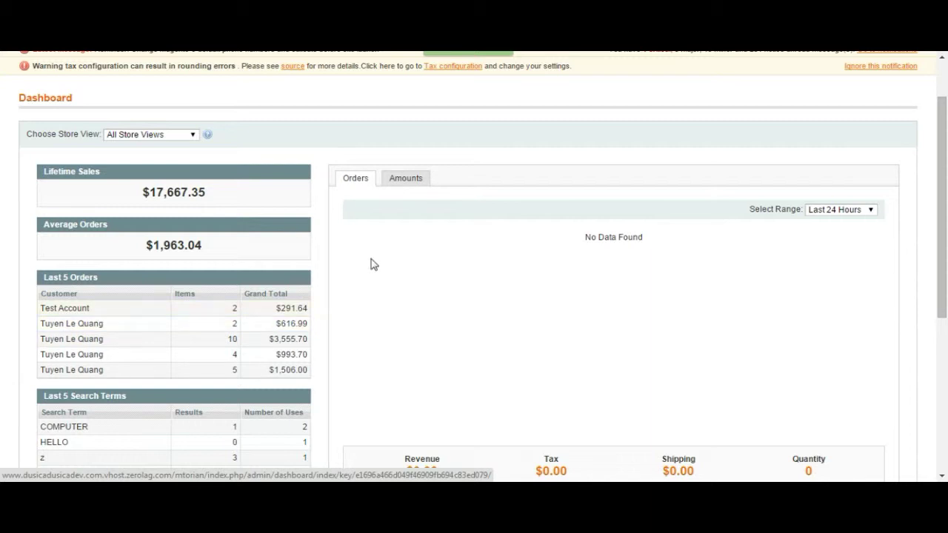
pyautogui.scroll(-2, 376, 255)
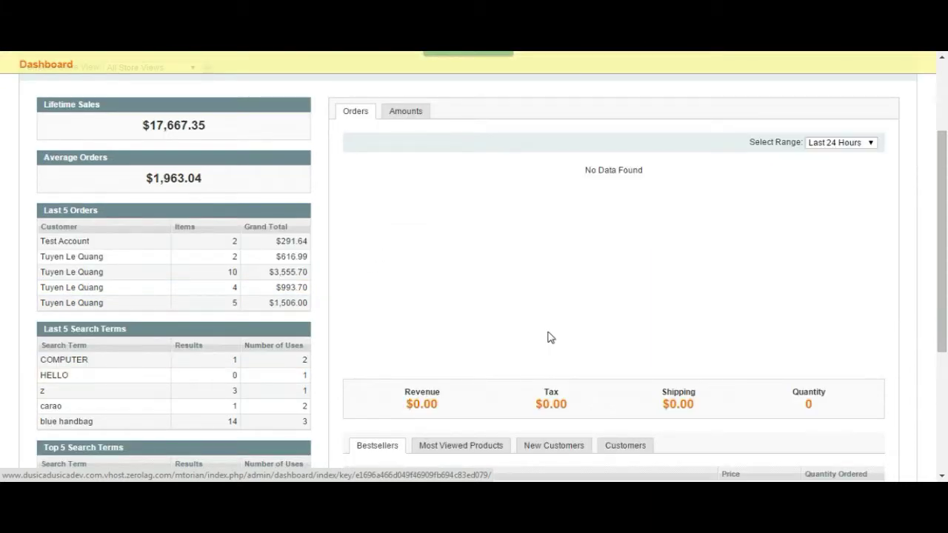
pyautogui.scroll(-2, 521, 322)
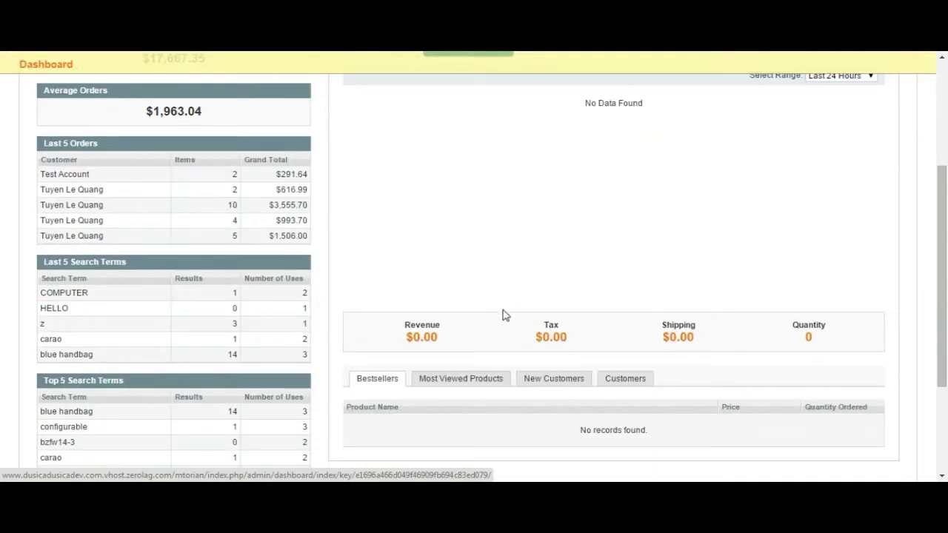
pyautogui.scroll(-2, 349, 317)
pyautogui.scroll(5, 333, 318)
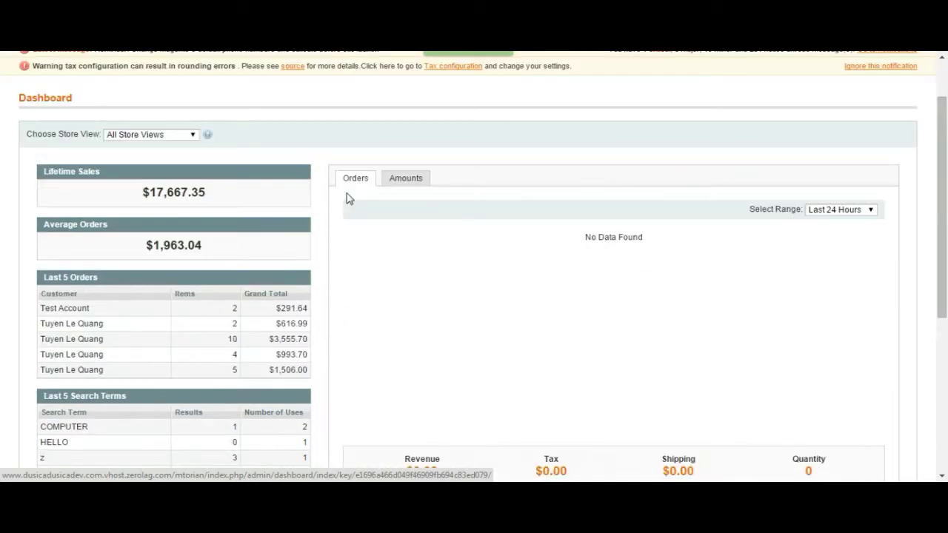
# Step: Set the dashboard chart range to 2YTD and switch the chart from orders to amounts
pyautogui.scroll(-2, 431, 213)
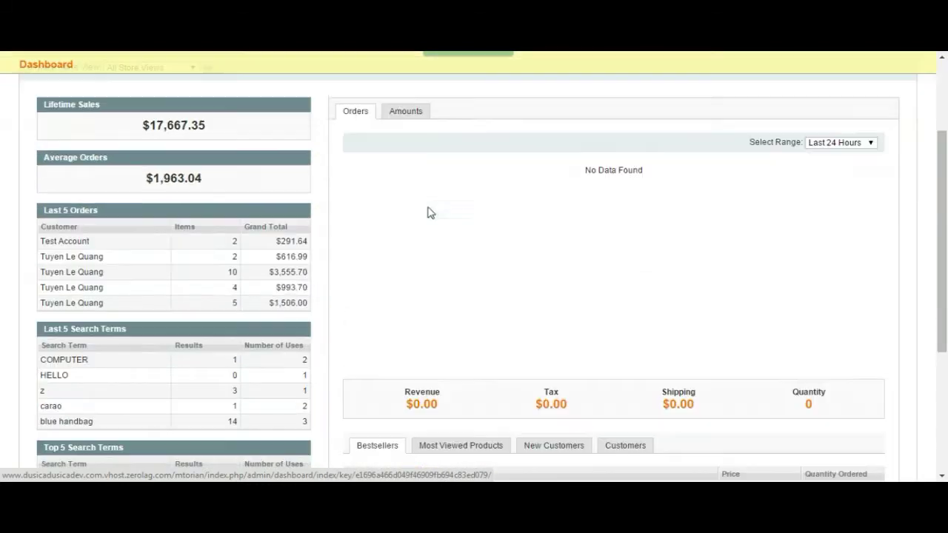
pyautogui.click(861, 150)
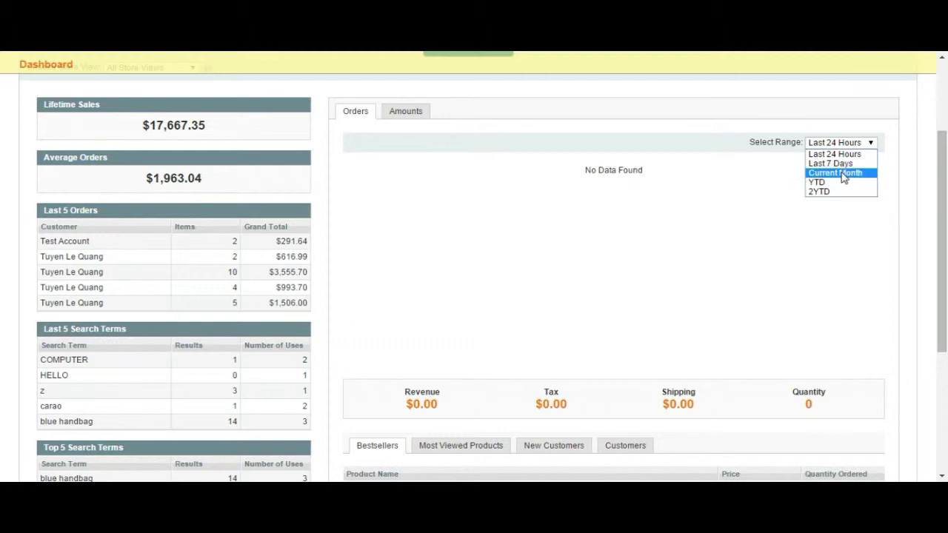
pyautogui.click(830, 192)
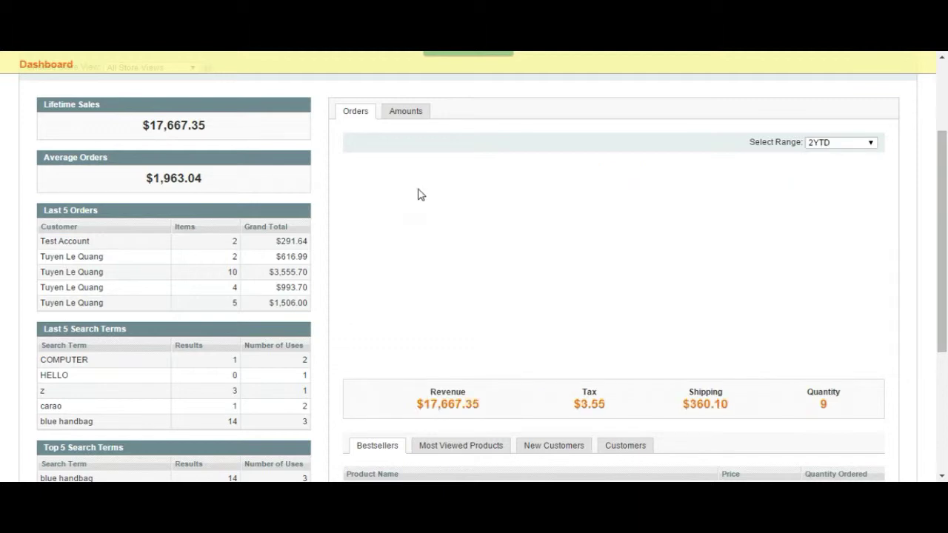
pyautogui.scroll(-1, 466, 382)
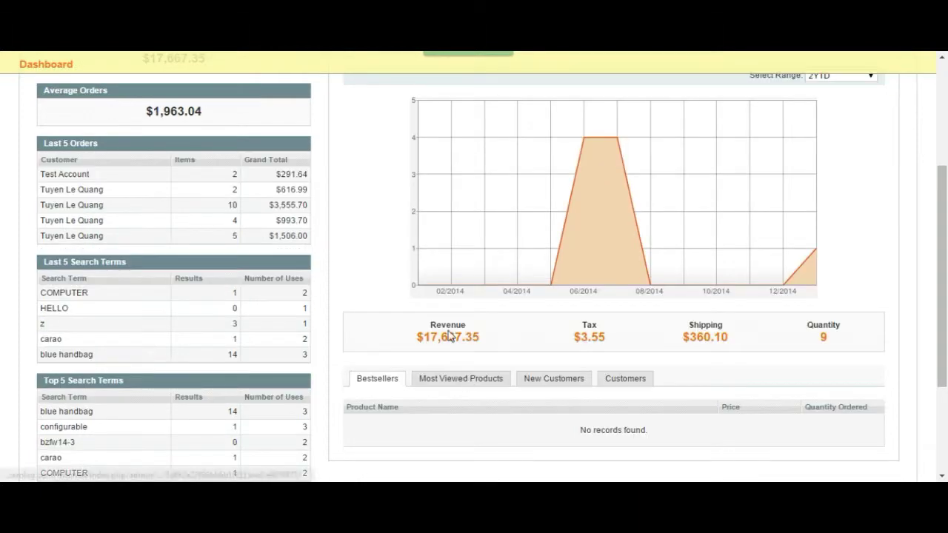
pyautogui.scroll(1, 440, 146)
pyautogui.click(413, 115)
# Step: View the dashboard's most viewed products and new customers lists
pyautogui.scroll(-2, 459, 139)
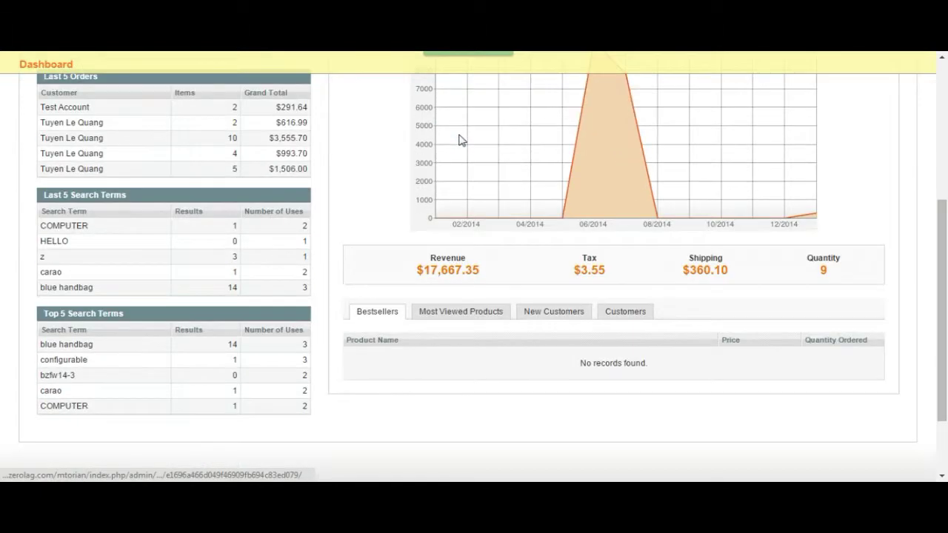
pyautogui.click(465, 312)
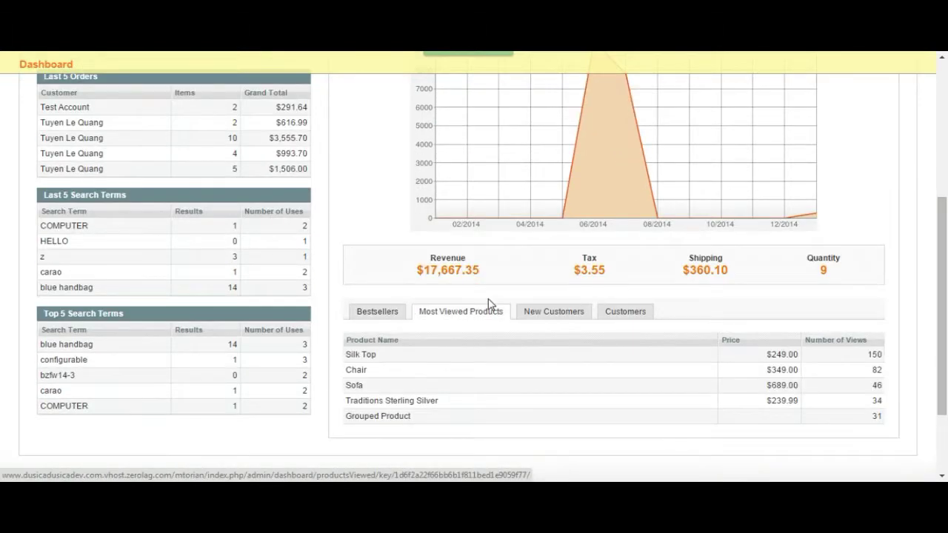
pyautogui.click(586, 314)
pyautogui.scroll(1, 122, 338)
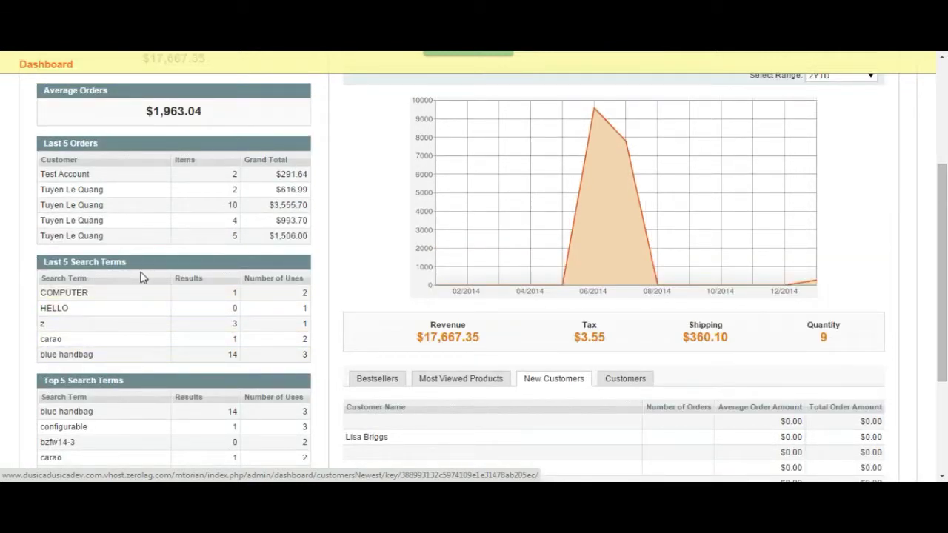
pyautogui.scroll(1, 143, 277)
pyautogui.scroll(2, 143, 271)
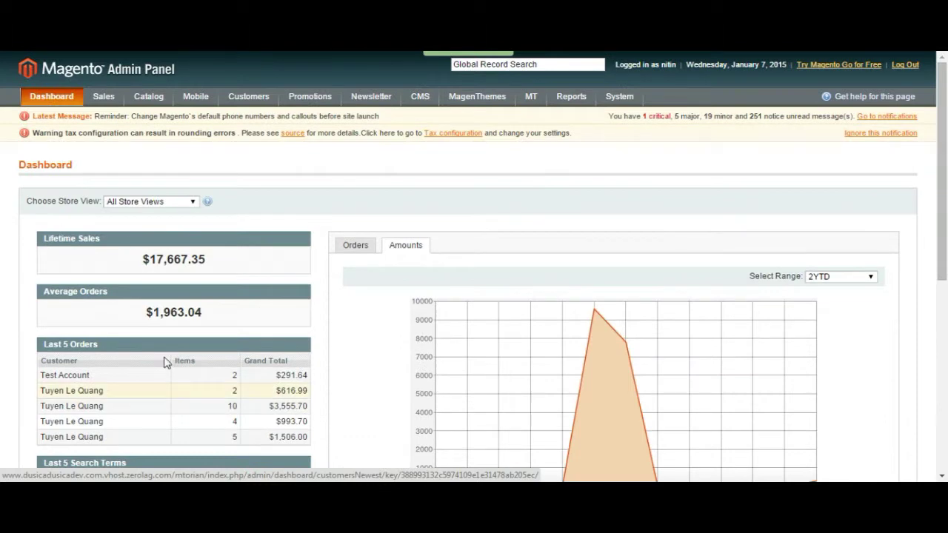
# Step: Open the first entry under Last 5 Orders and review its account, item and total details
pyautogui.scroll(-1, 96, 384)
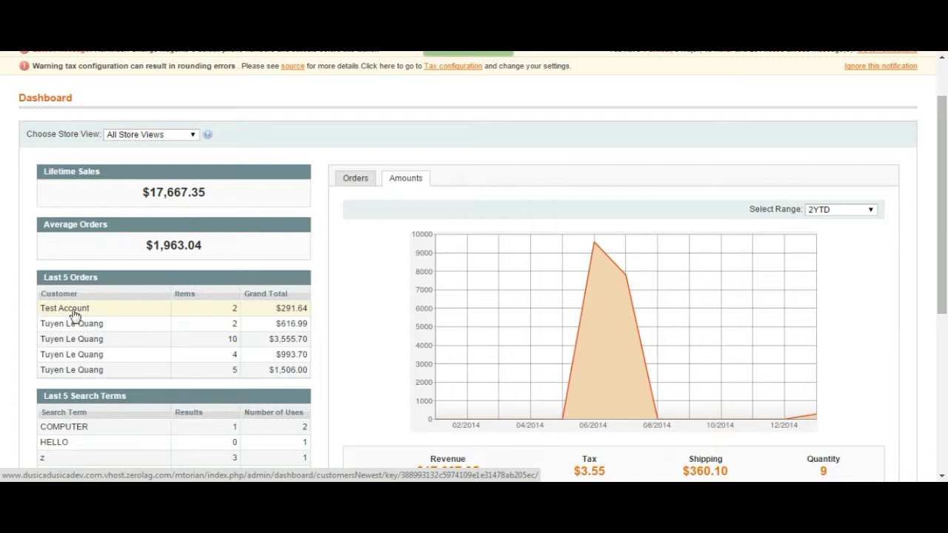
pyautogui.click(74, 315)
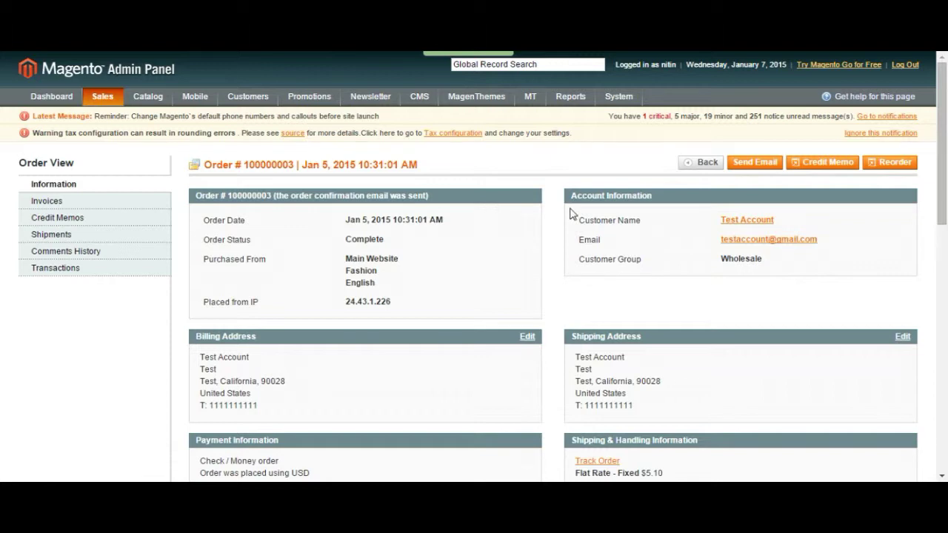
pyautogui.scroll(-8, 570, 213)
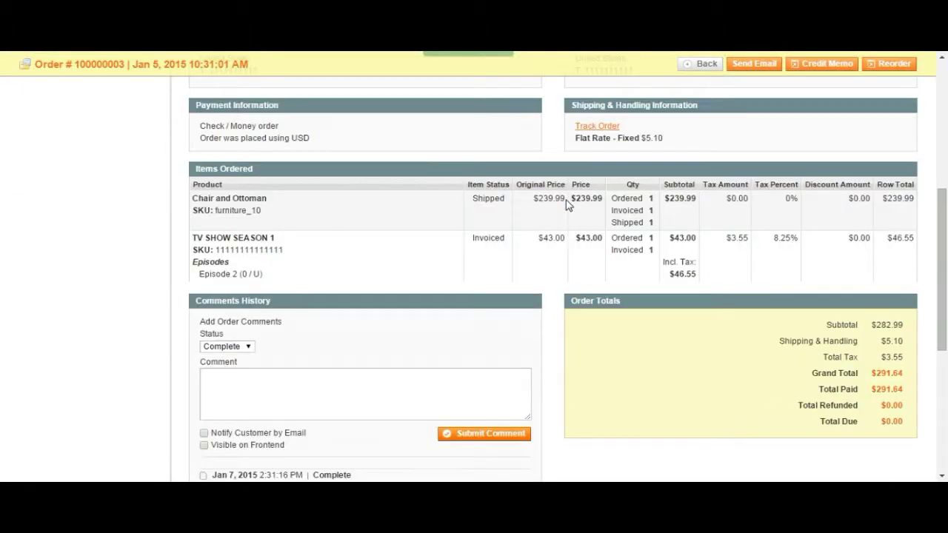
pyautogui.scroll(10, 569, 205)
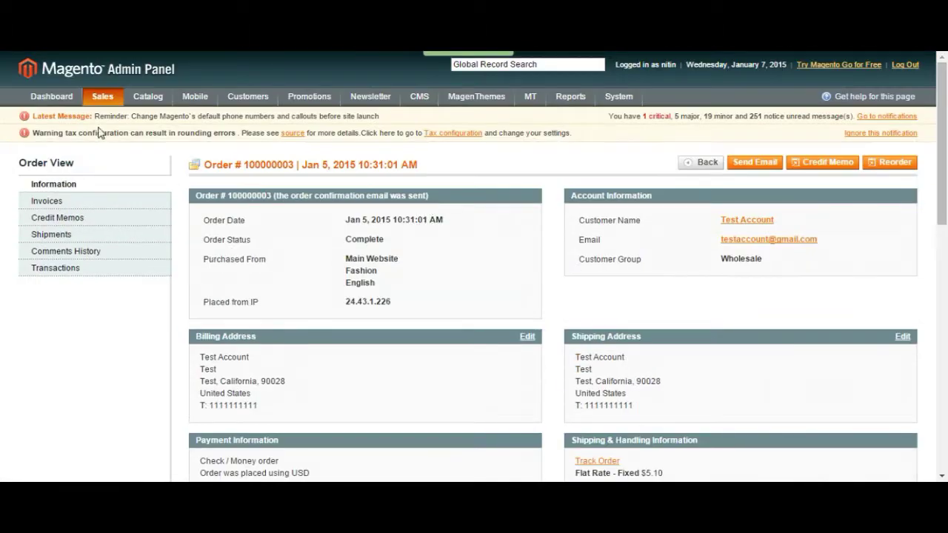
# Step: Open the full sales orders list and look through its records and total record count
pyautogui.click(104, 118)
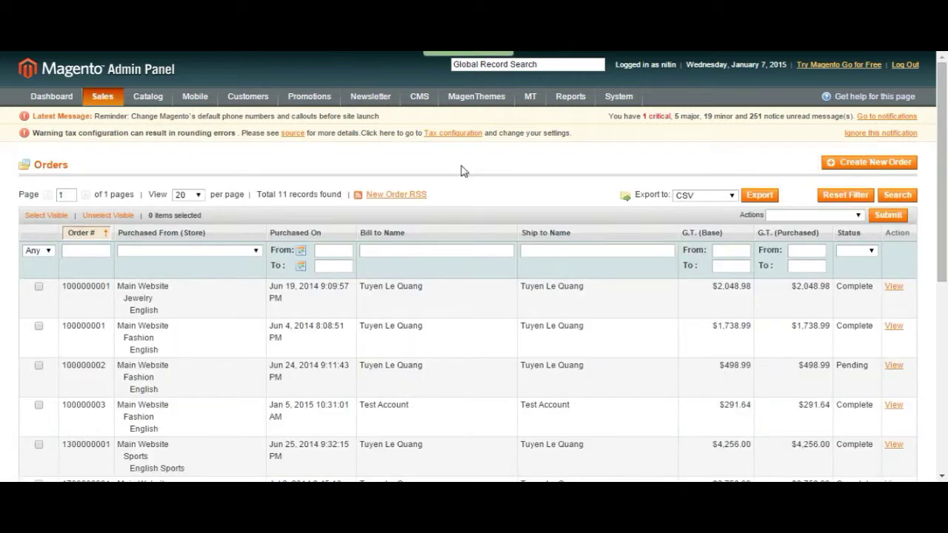
pyautogui.scroll(-2, 462, 171)
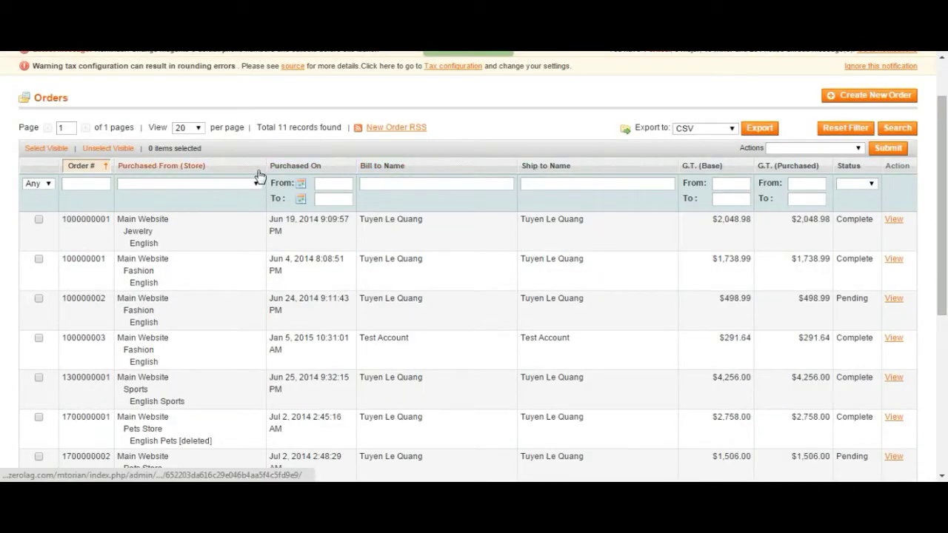
pyautogui.scroll(-2, 746, 200)
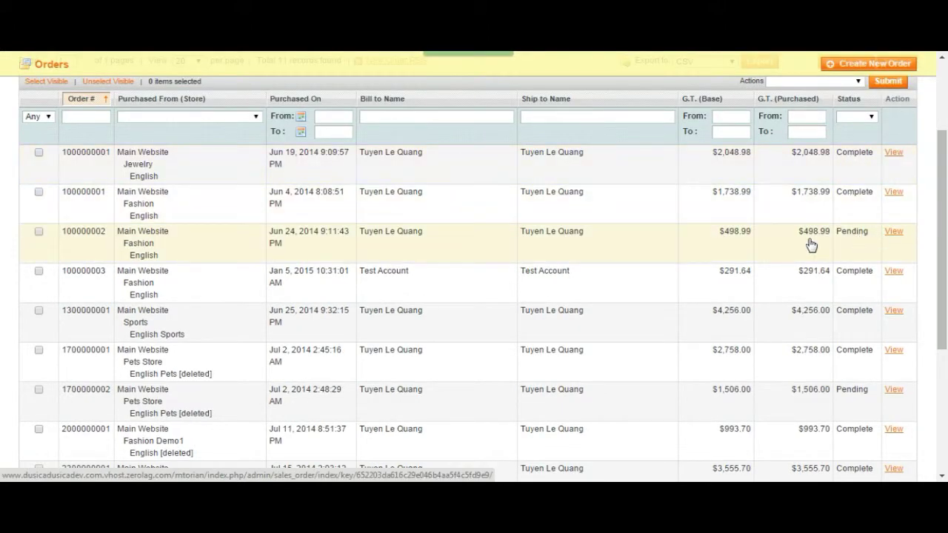
pyautogui.scroll(-4, 799, 250)
pyautogui.scroll(-2, 799, 250)
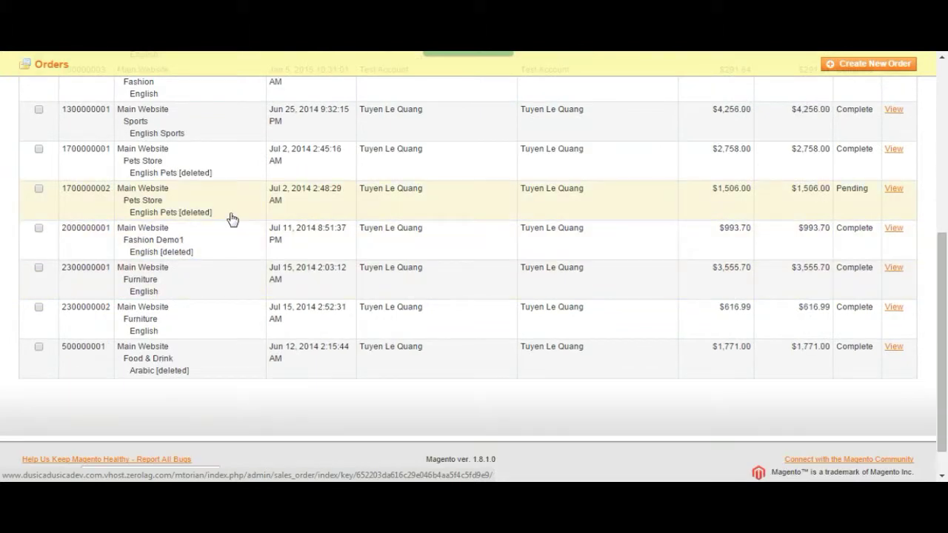
pyautogui.scroll(8, 203, 217)
pyautogui.moveTo(257, 127); pyautogui.dragTo(302, 124)
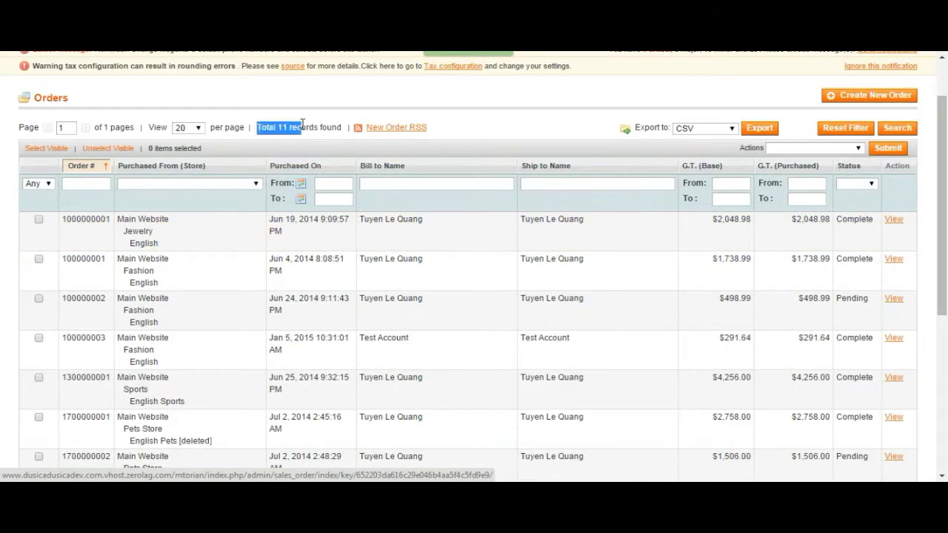
pyautogui.click(302, 124)
pyautogui.scroll(1, 302, 124)
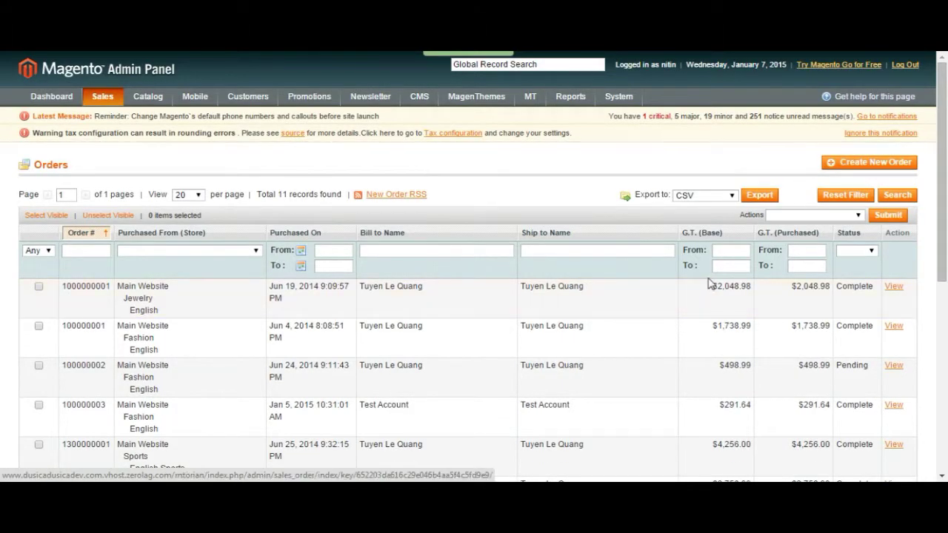
# Step: Filter the orders list by status Pending
pyautogui.scroll(-1, 563, 285)
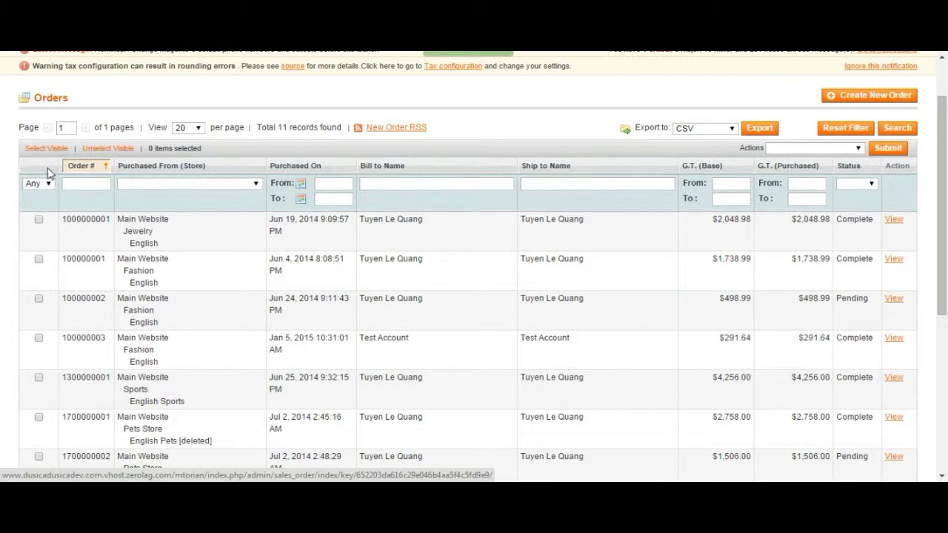
pyautogui.click(857, 183)
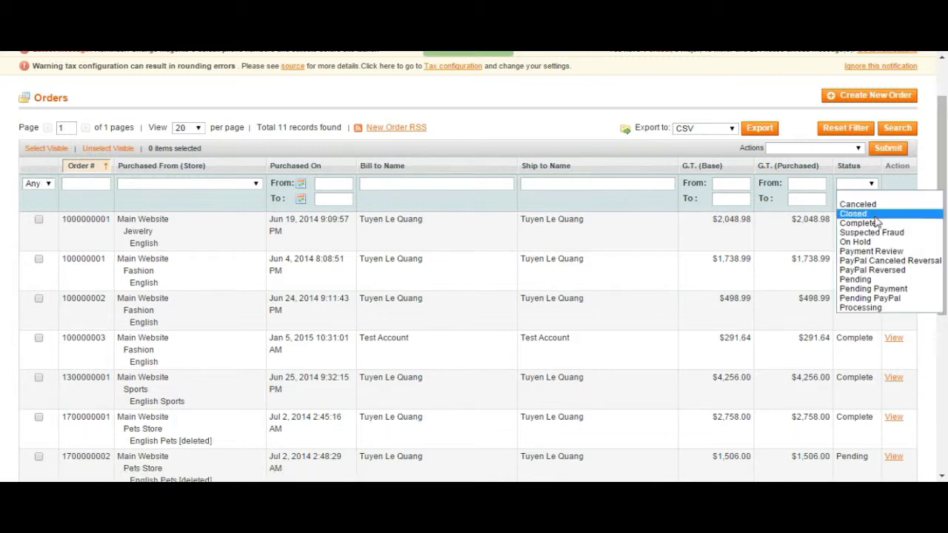
pyautogui.click(869, 280)
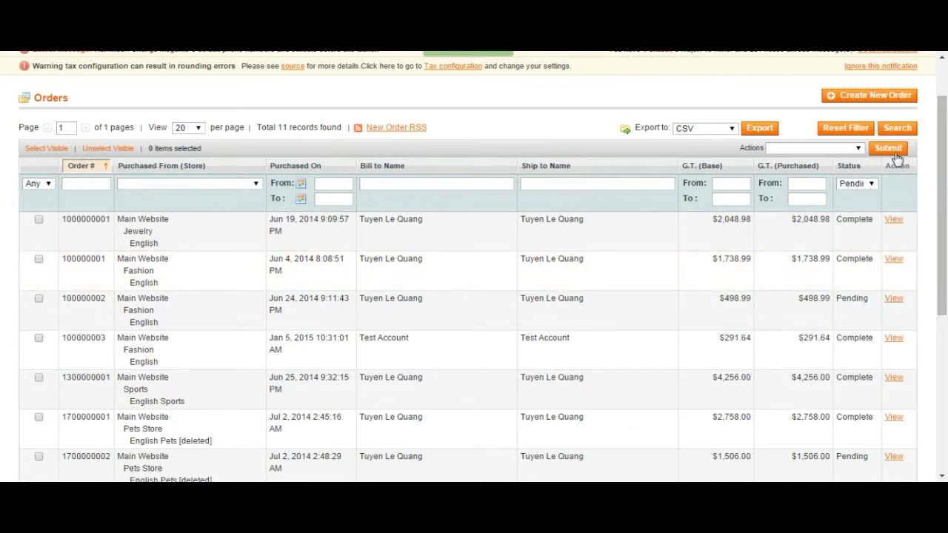
pyautogui.click(898, 127)
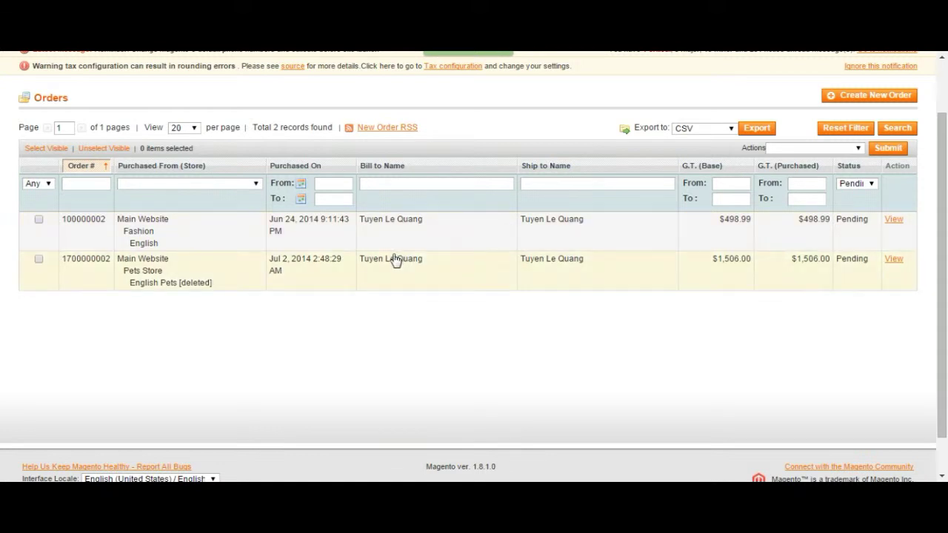
# Step: Select all visible pending orders and choose Print All as the bulk action
pyautogui.scroll(2, 393, 214)
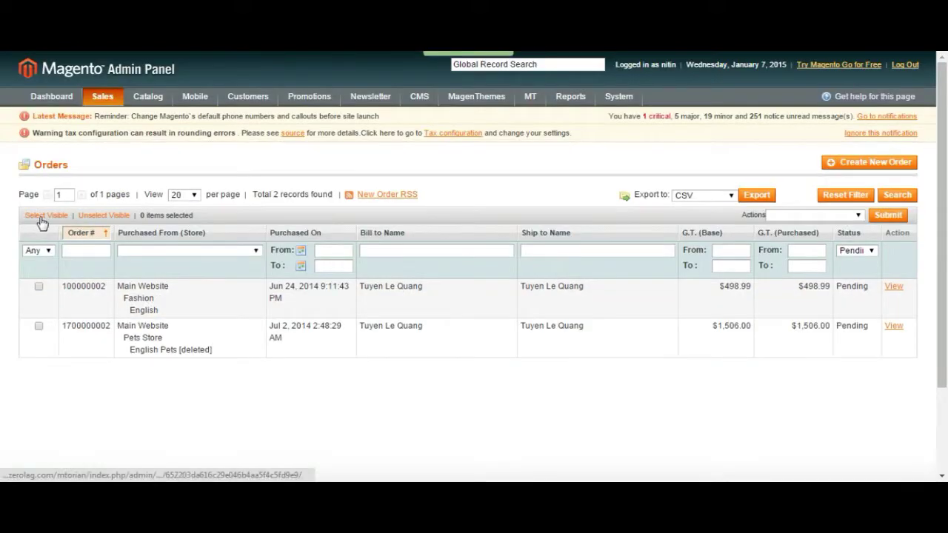
pyautogui.click(39, 215)
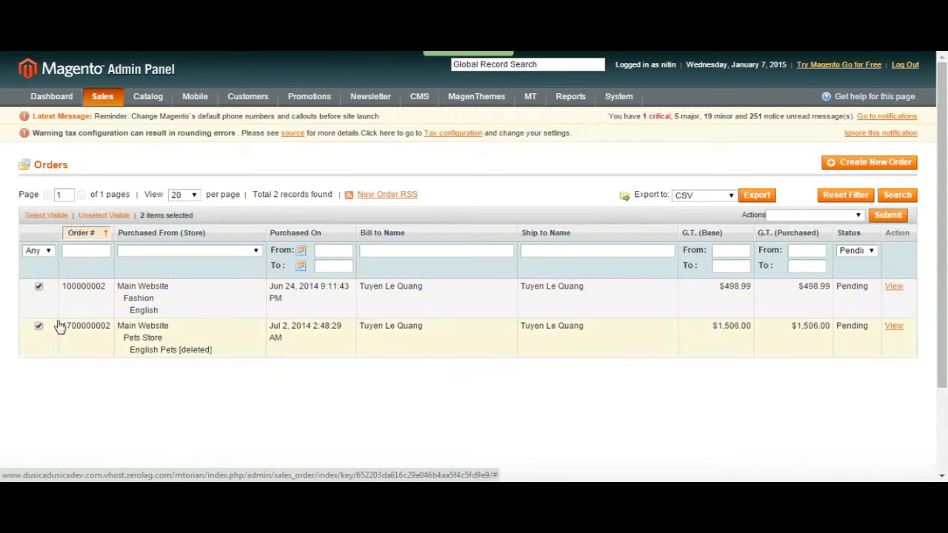
pyautogui.click(825, 216)
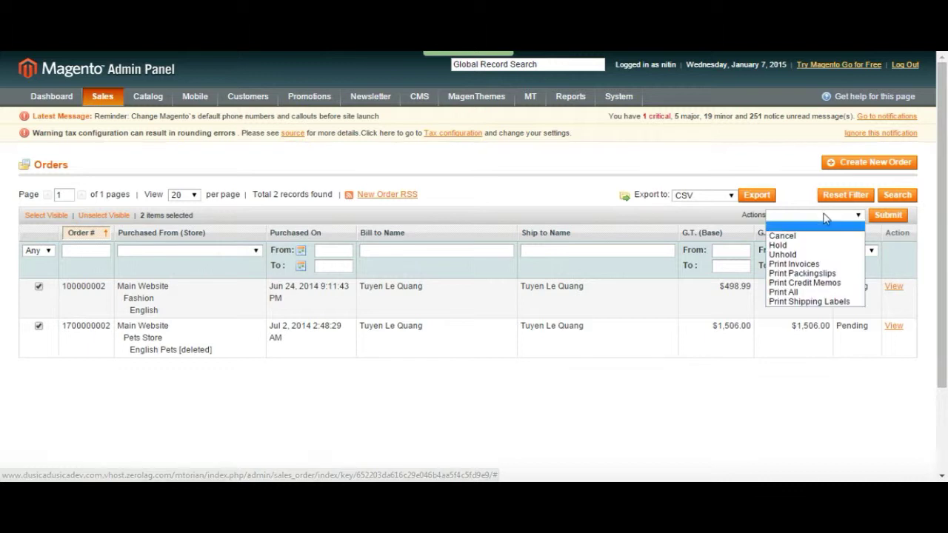
pyautogui.click(805, 293)
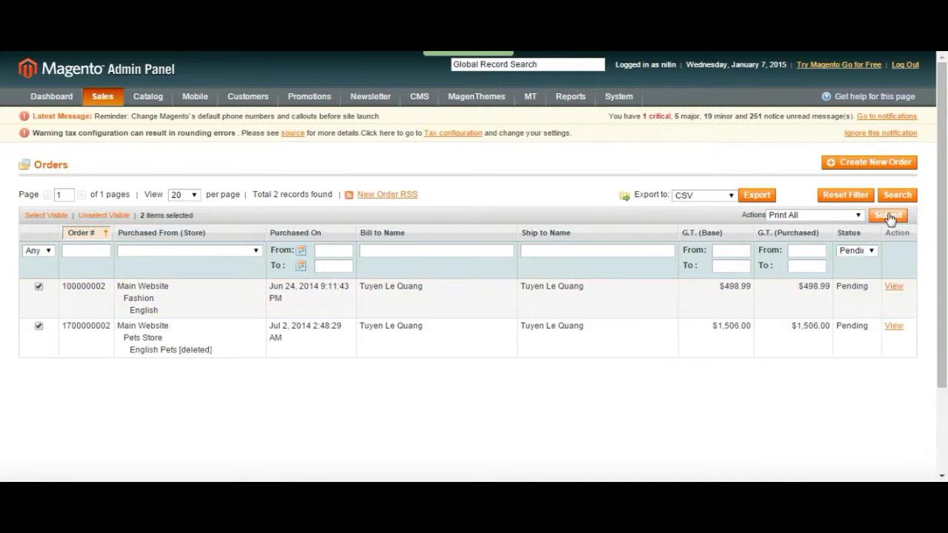
# Step: Deselect both pending orders and open the Fashion store order from Jun 24, 2014
pyautogui.click(38, 287)
pyautogui.click(38, 327)
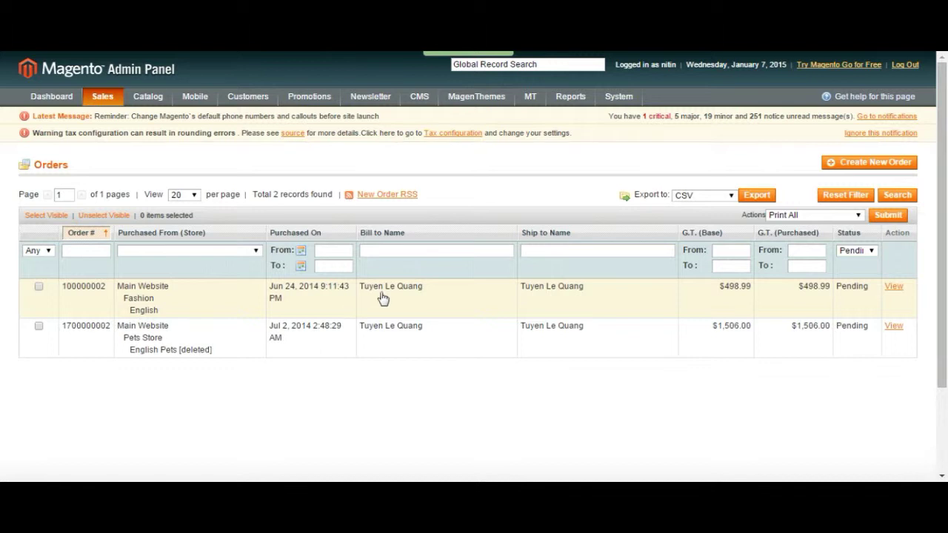
pyautogui.click(325, 287)
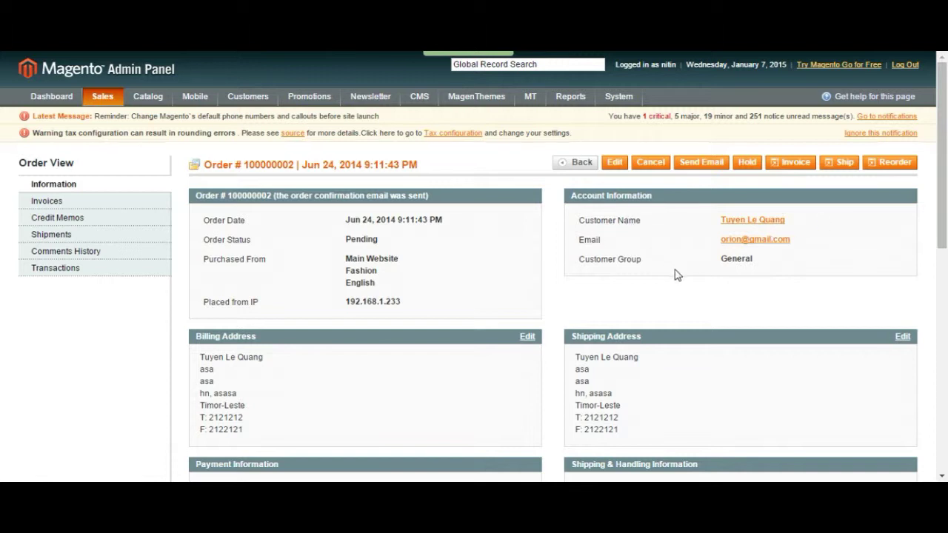
# Step: Examine the open order's customer group, shipping address, shipping and payment methods, ordered items and order totals
pyautogui.moveTo(609, 262); pyautogui.dragTo(722, 257)
pyautogui.click(762, 259)
pyautogui.click(722, 257)
pyautogui.scroll(-3, 397, 256)
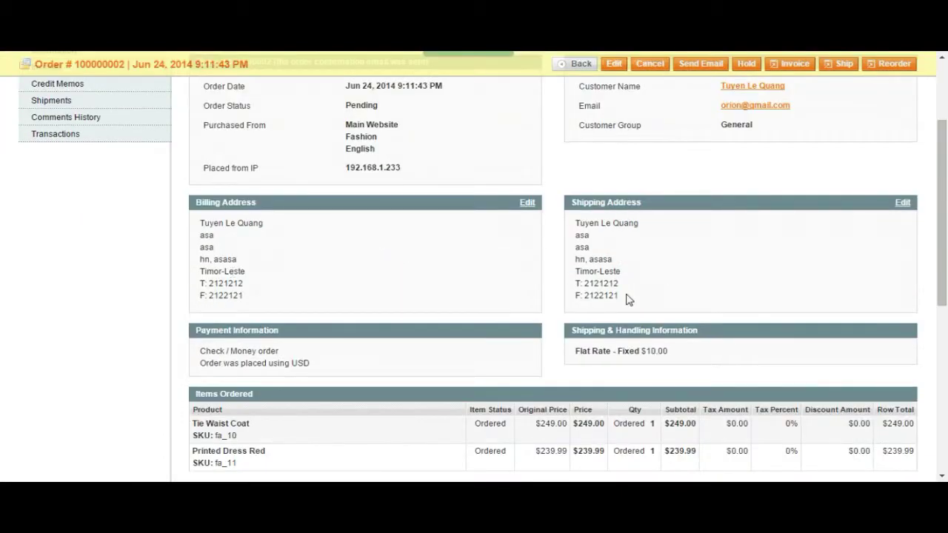
pyautogui.moveTo(628, 299); pyautogui.dragTo(592, 256)
pyautogui.click(590, 248)
pyautogui.scroll(-2, 590, 250)
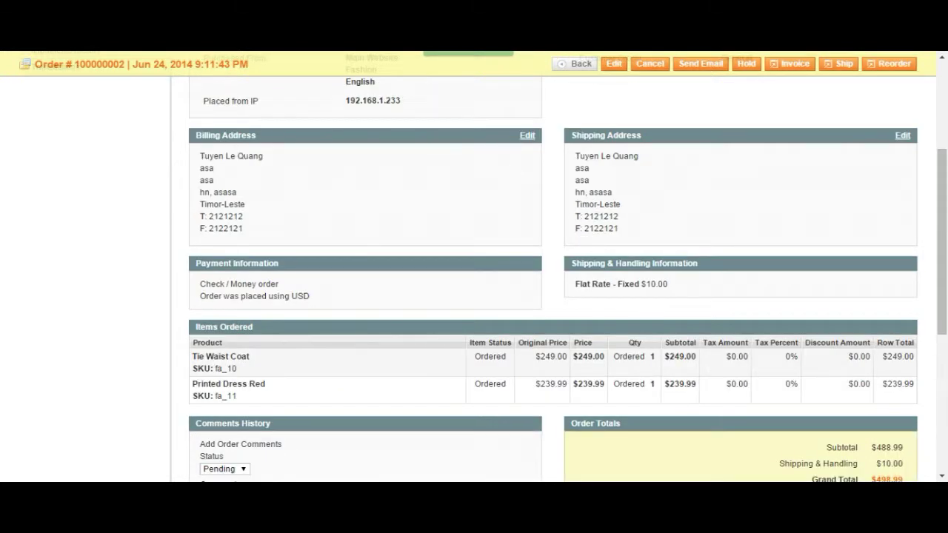
pyautogui.scroll(-2, 554, 271)
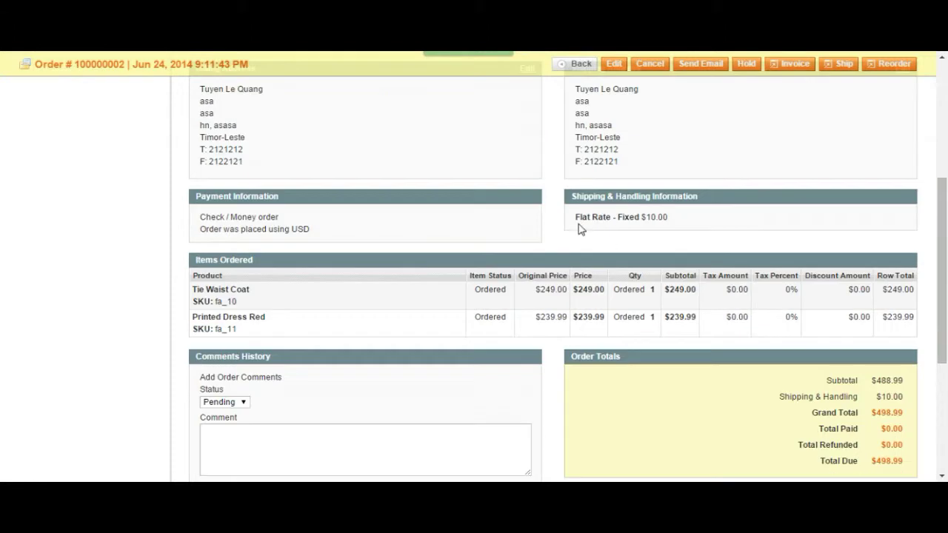
pyautogui.moveTo(576, 218); pyautogui.dragTo(670, 218)
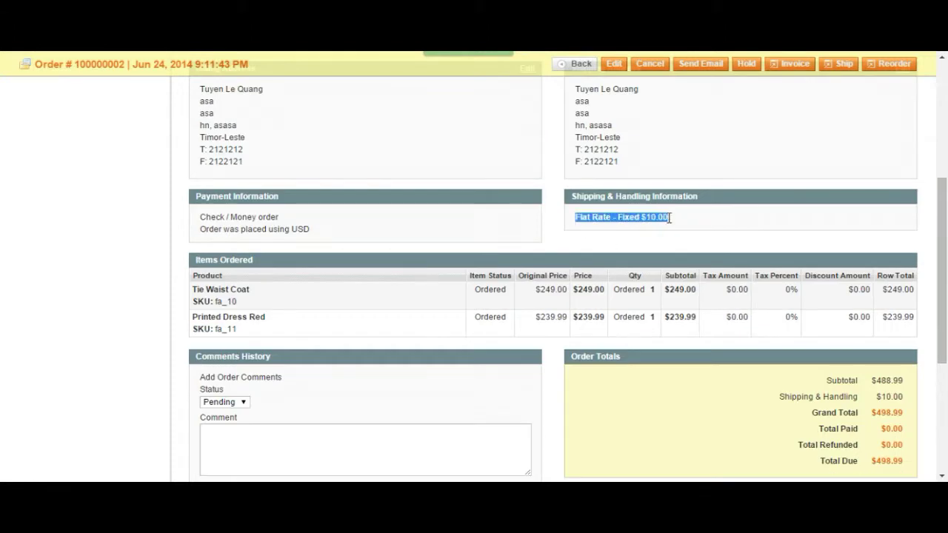
pyautogui.click(669, 218)
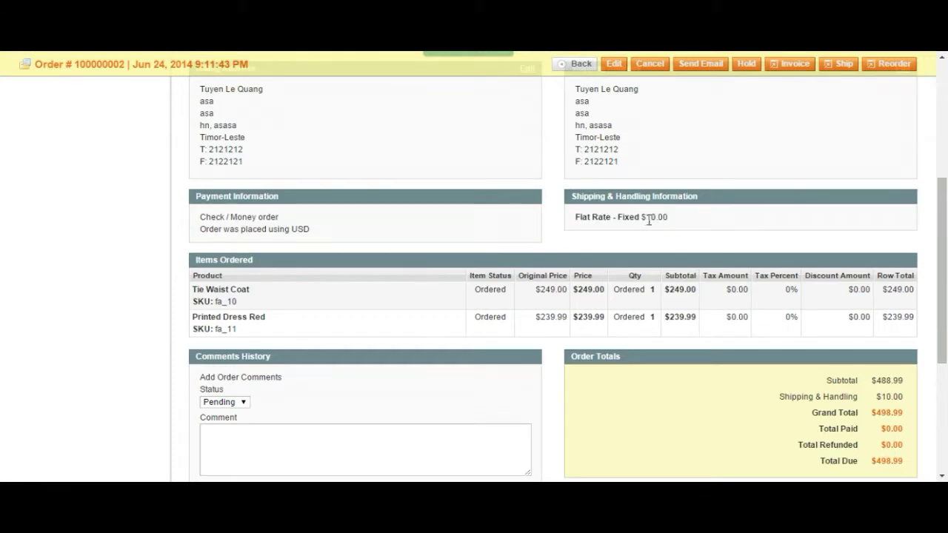
pyautogui.moveTo(211, 218); pyautogui.dragTo(261, 216)
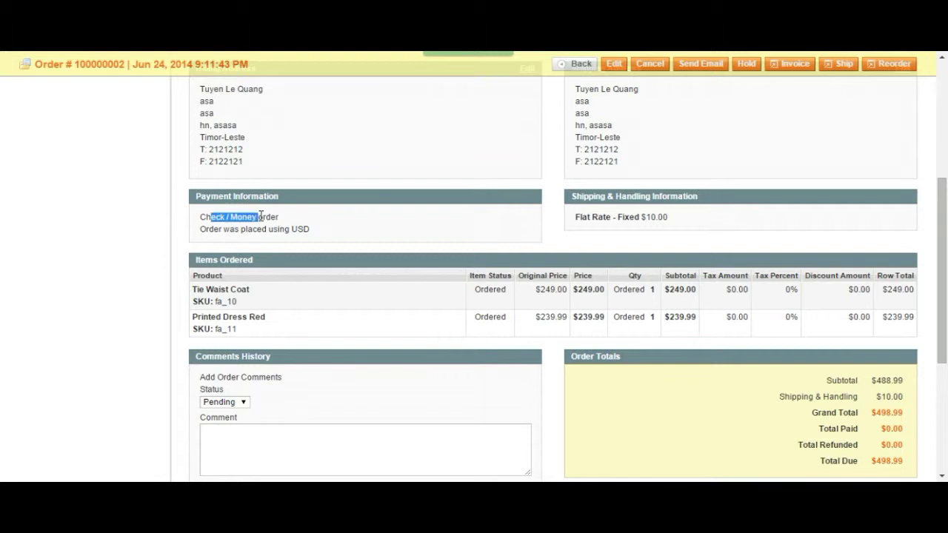
pyautogui.click(260, 216)
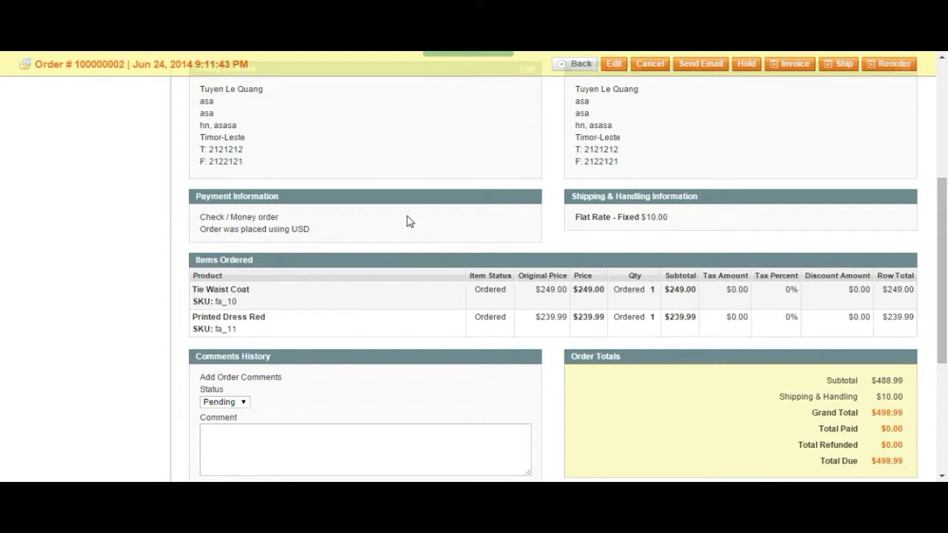
pyautogui.scroll(-2, 409, 220)
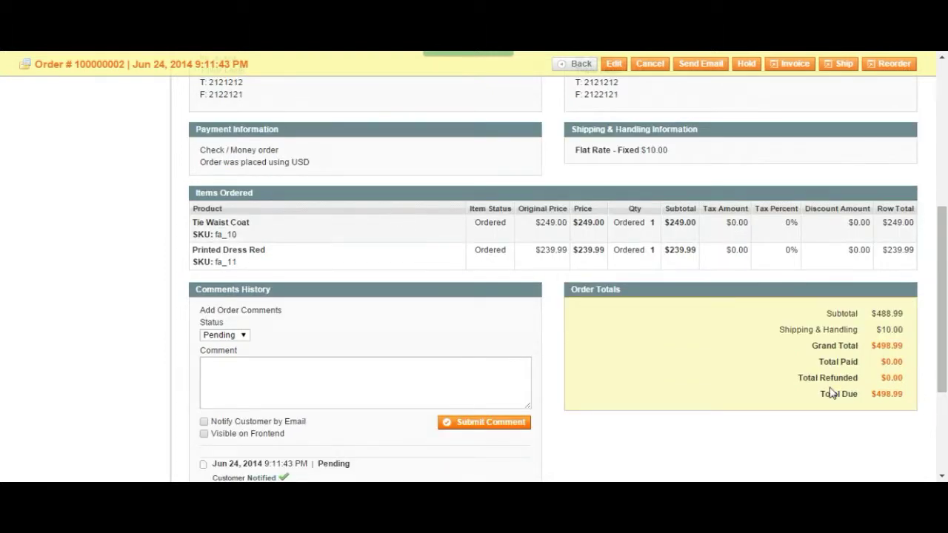
# Step: Submit two comments on the order, "test" and "thank you", with the status left at Pending and customer notification off
pyautogui.scroll(-2, 513, 375)
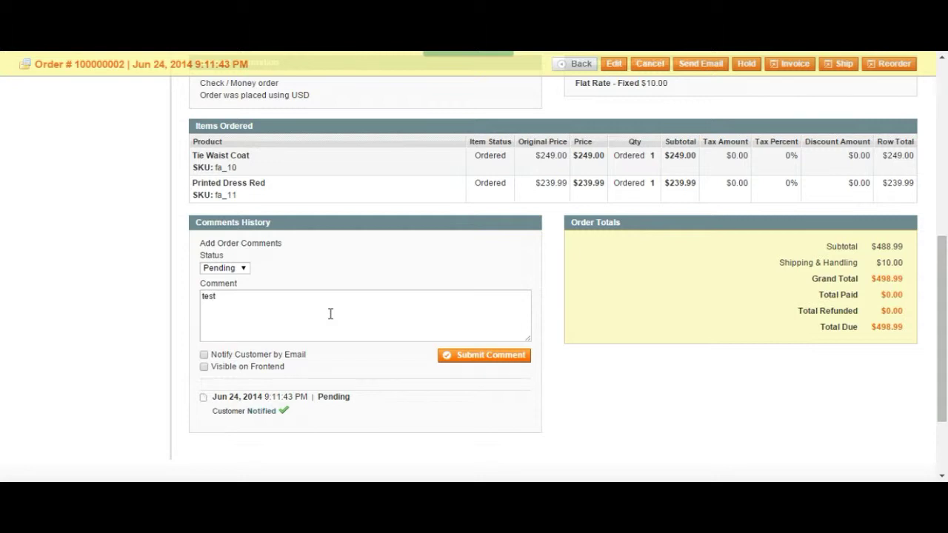
pyautogui.click(498, 357)
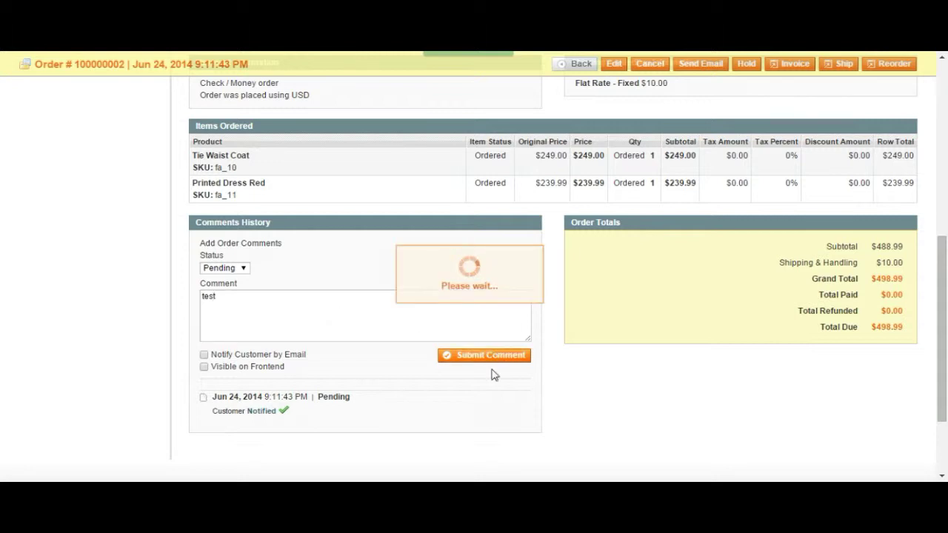
pyautogui.scroll(-2, 230, 393)
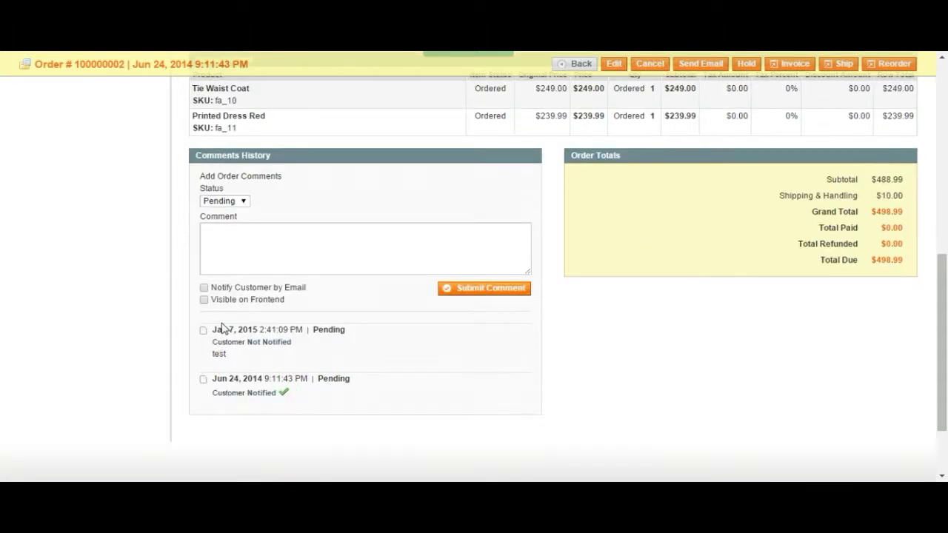
pyautogui.moveTo(218, 342); pyautogui.dragTo(300, 342)
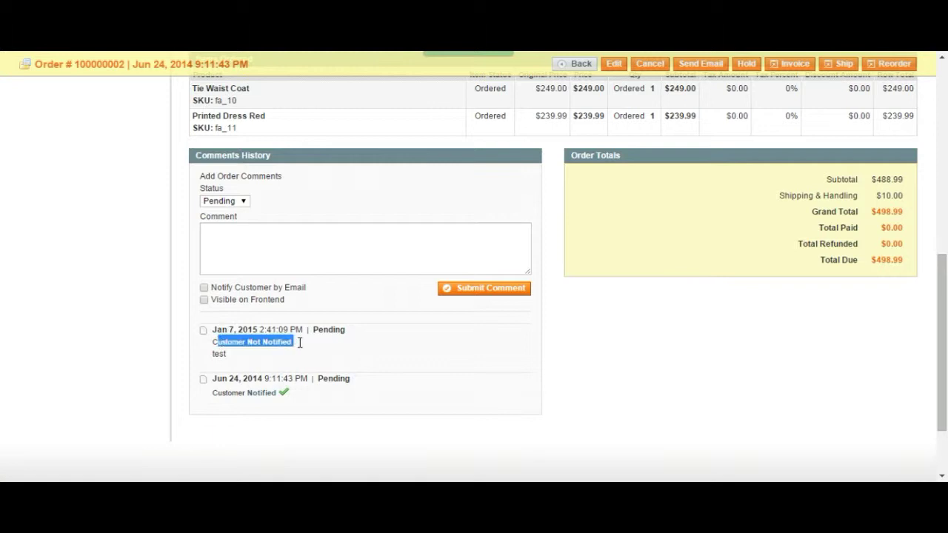
pyautogui.click(300, 347)
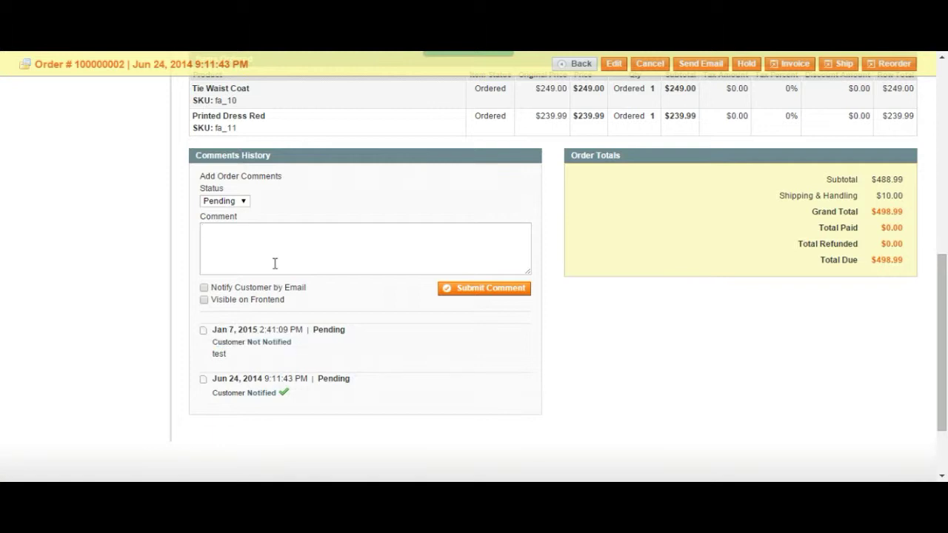
pyautogui.write('thank you')
pyautogui.click(476, 295)
# Step: Start a new shipment for the open order
pyautogui.scroll(6, 618, 290)
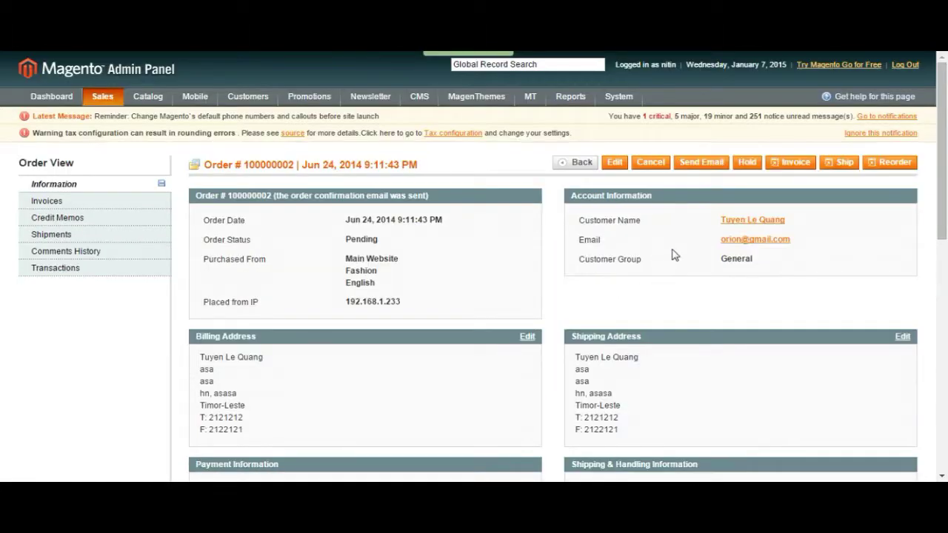
pyautogui.click(836, 170)
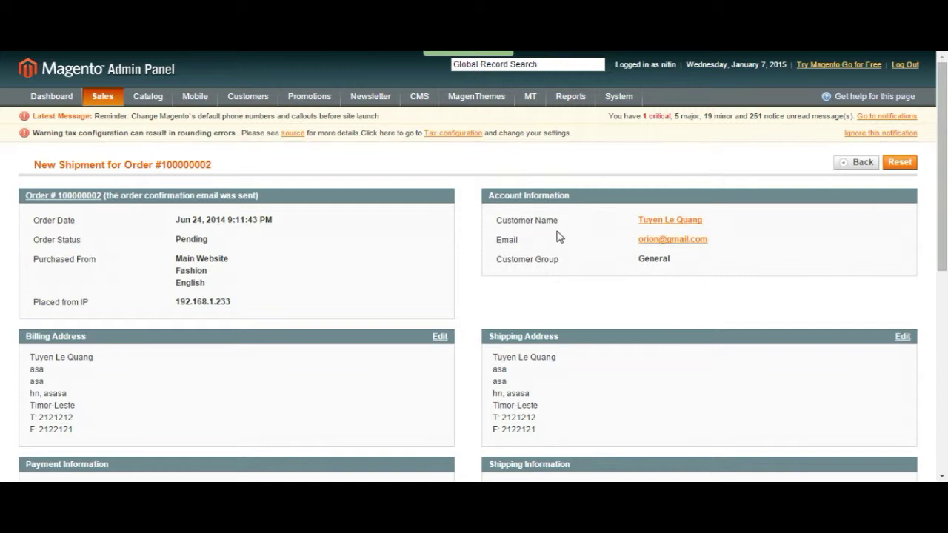
# Step: Review the new shipment's order and account details, billing and shipping addresses, payment information and items to ship
pyautogui.scroll(-1, 559, 237)
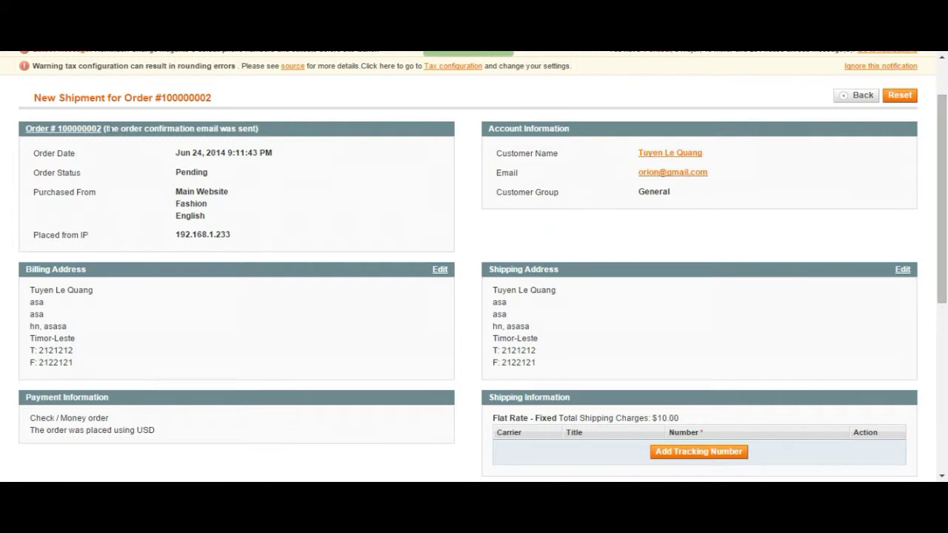
pyautogui.moveTo(25, 128); pyautogui.dragTo(216, 194)
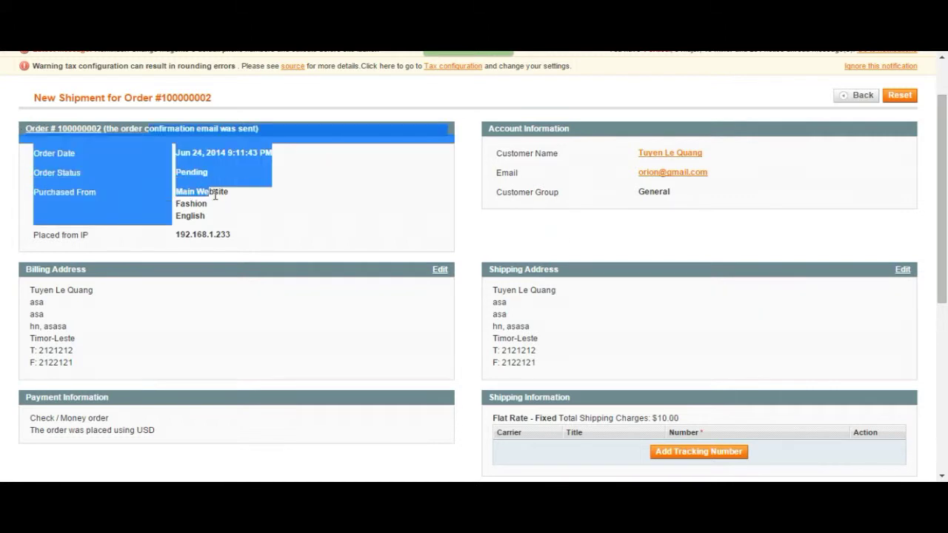
pyautogui.click(217, 196)
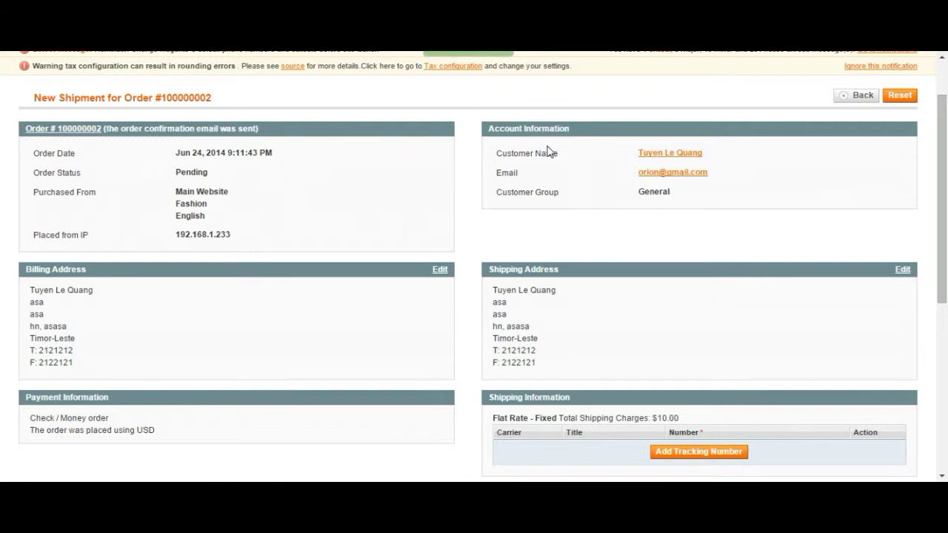
pyautogui.scroll(-1, 482, 157)
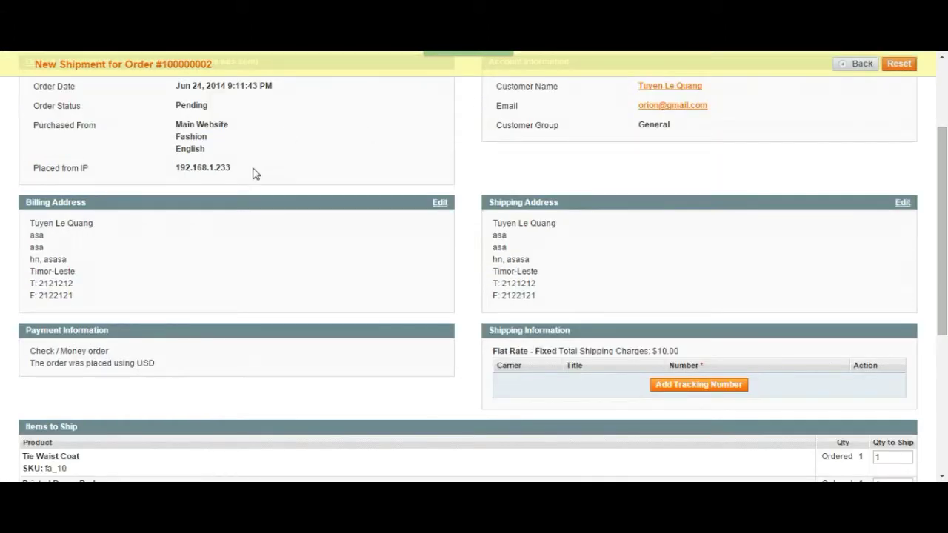
pyautogui.scroll(-1, 256, 177)
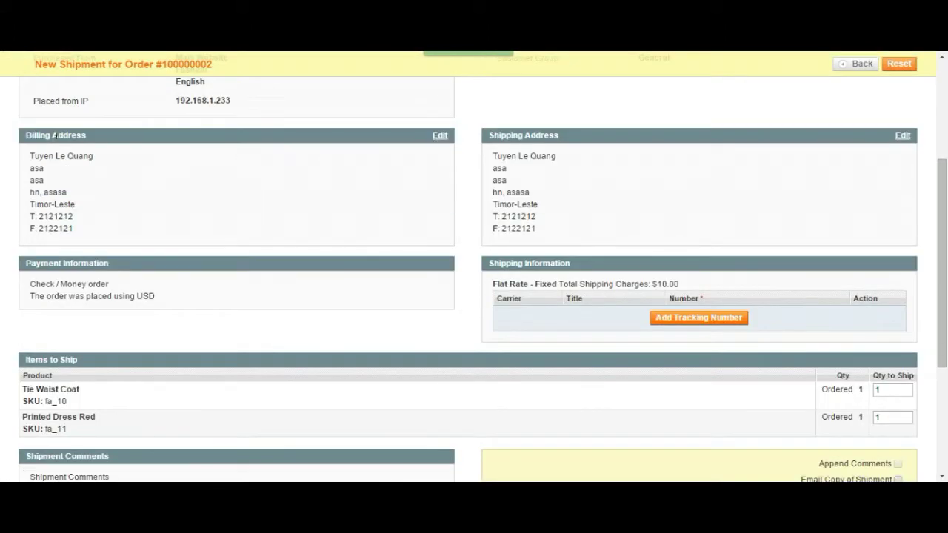
pyautogui.scroll(1, 450, 189)
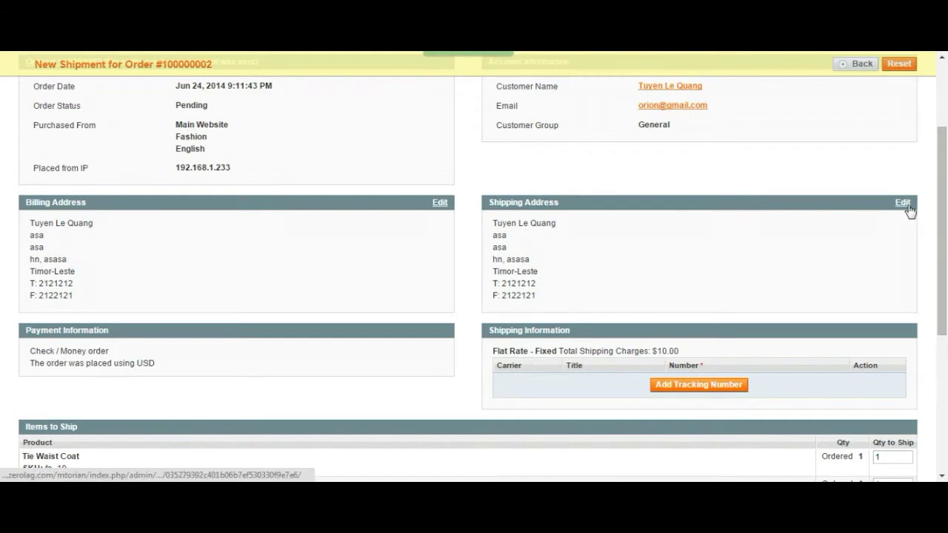
pyautogui.scroll(1, 909, 211)
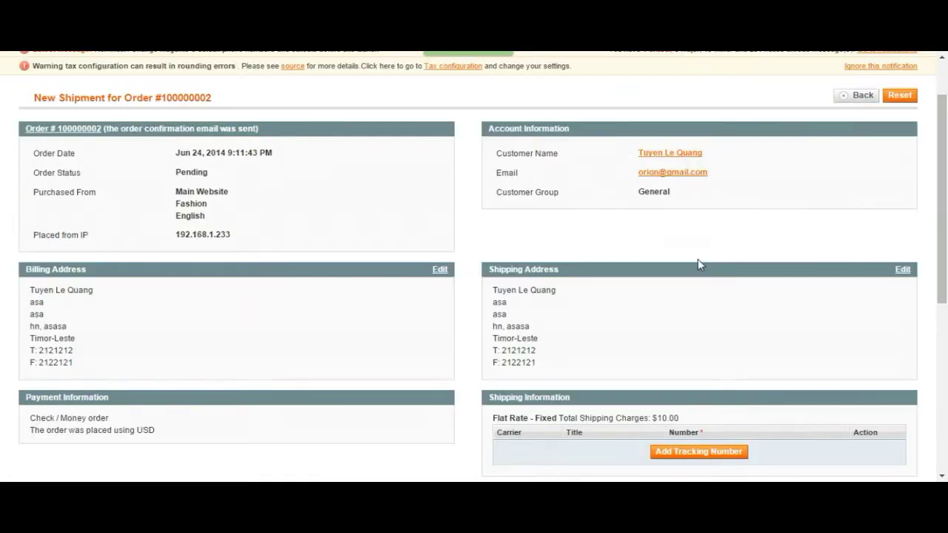
pyautogui.scroll(-1, 649, 293)
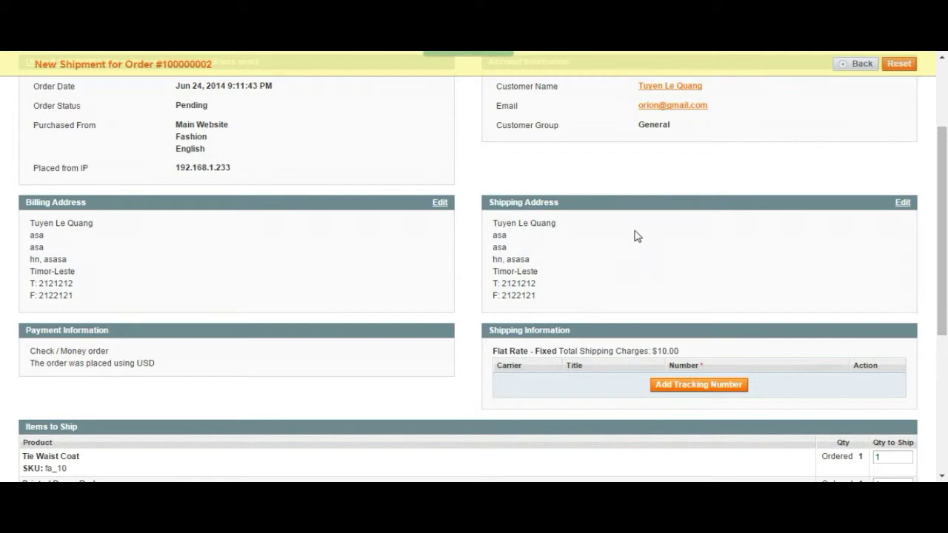
pyautogui.scroll(-1, 785, 223)
pyautogui.scroll(-1, 271, 249)
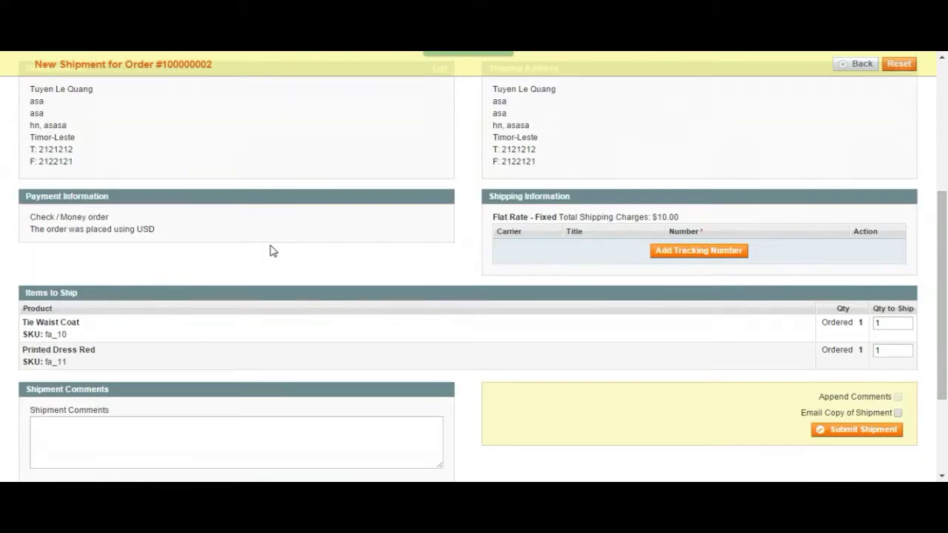
pyautogui.scroll(3, 592, 191)
# Step: Add tracking number 111111111 with carrier UPS to the shipment, and add and remove a second blank tracking row
pyautogui.scroll(-1, 604, 195)
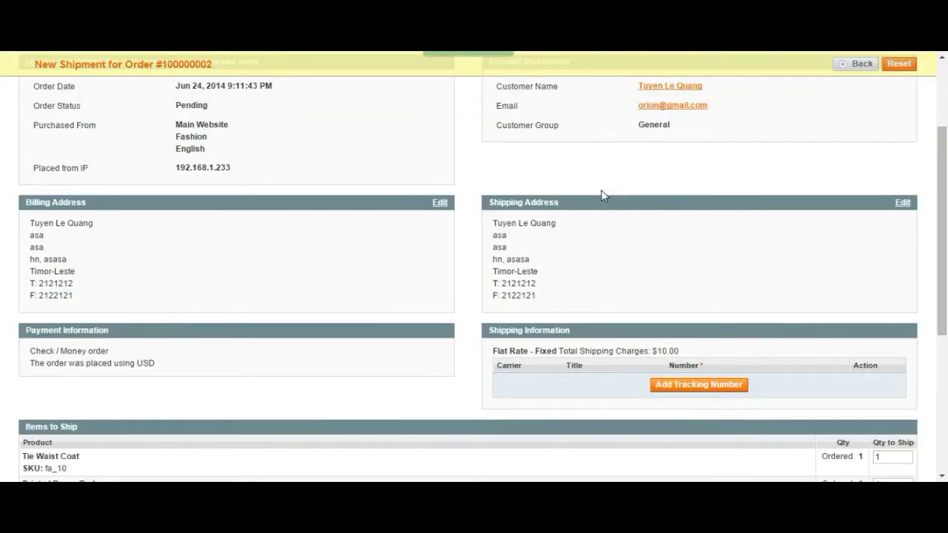
pyautogui.scroll(-1, 673, 304)
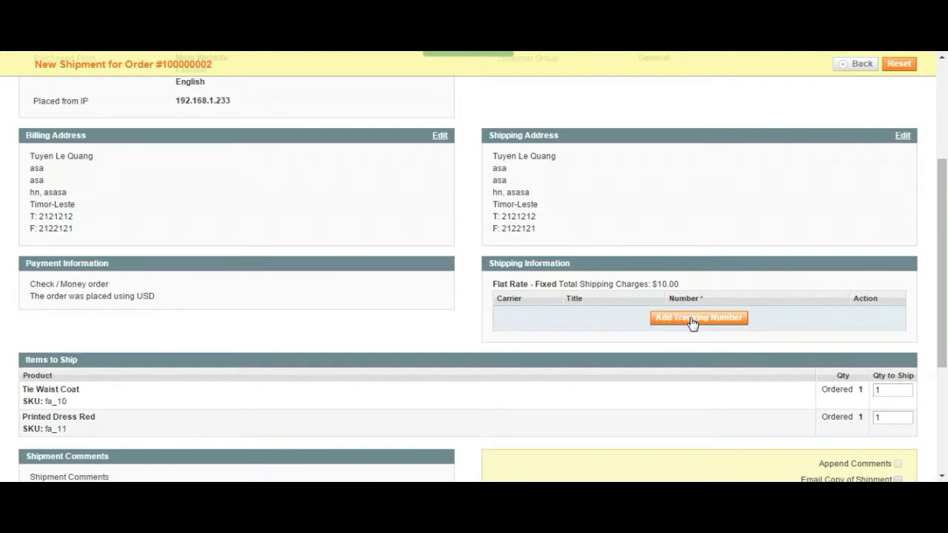
pyautogui.click(691, 320)
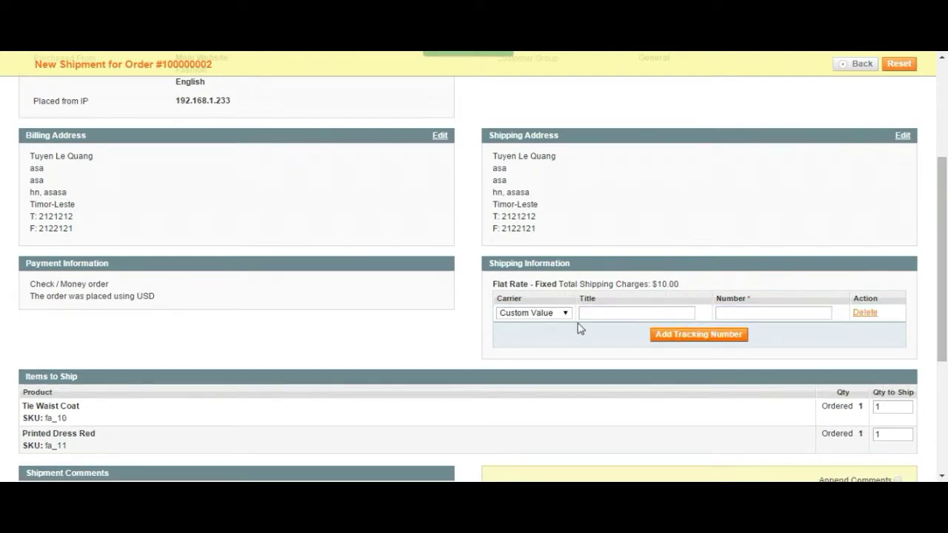
pyautogui.click(547, 317)
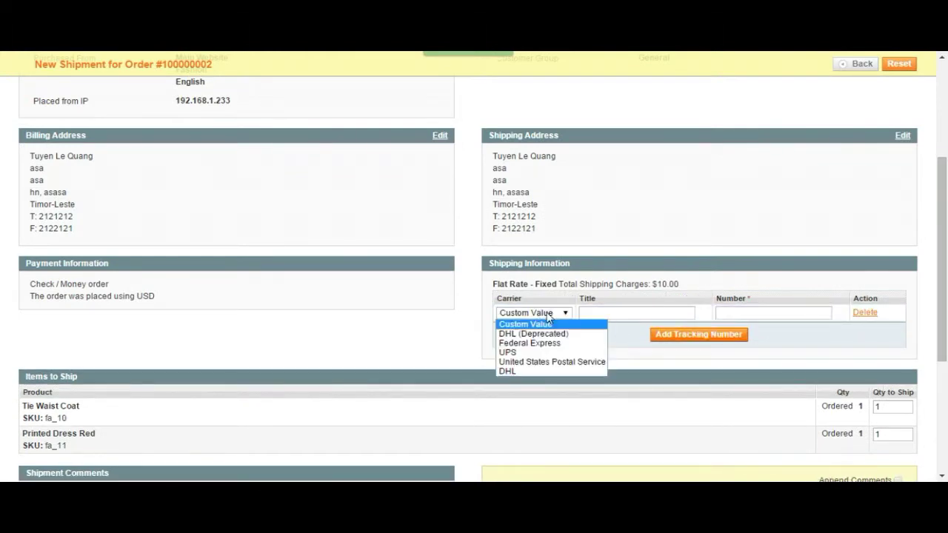
pyautogui.click(532, 352)
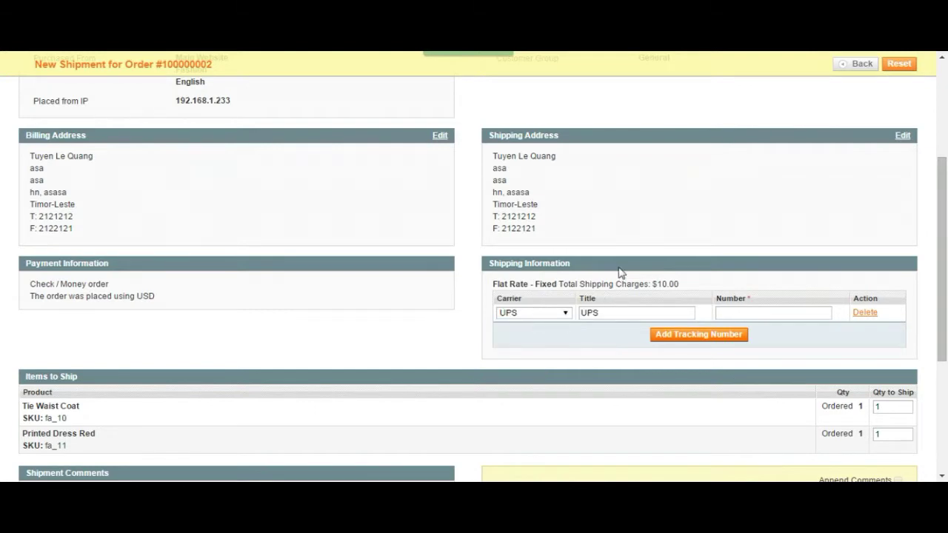
pyautogui.scroll(-1, 620, 273)
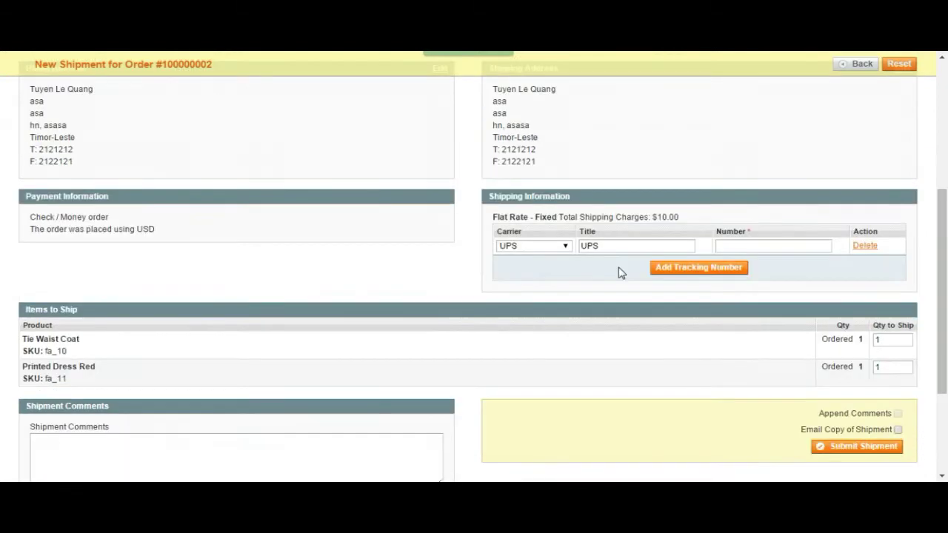
pyautogui.click(779, 250)
pyautogui.write('111111111')
pyautogui.click(710, 268)
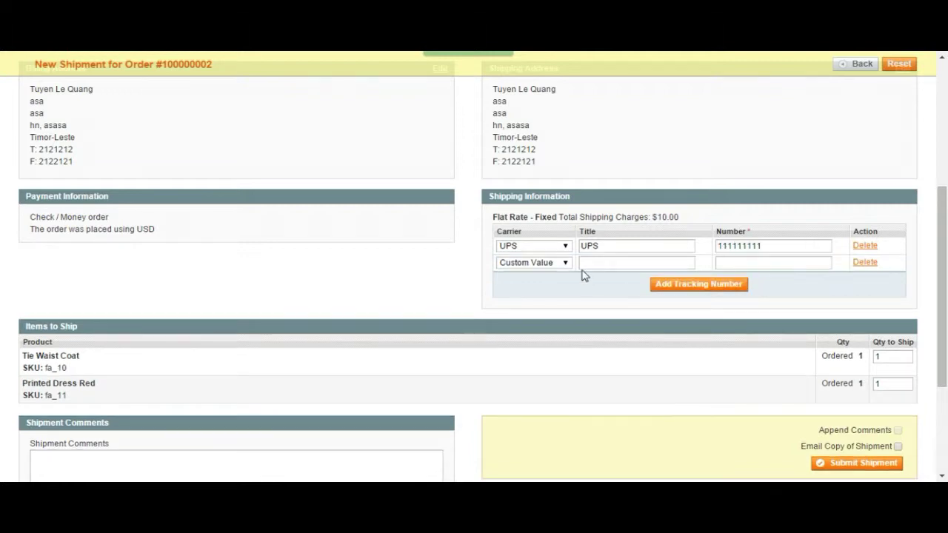
pyautogui.click(864, 263)
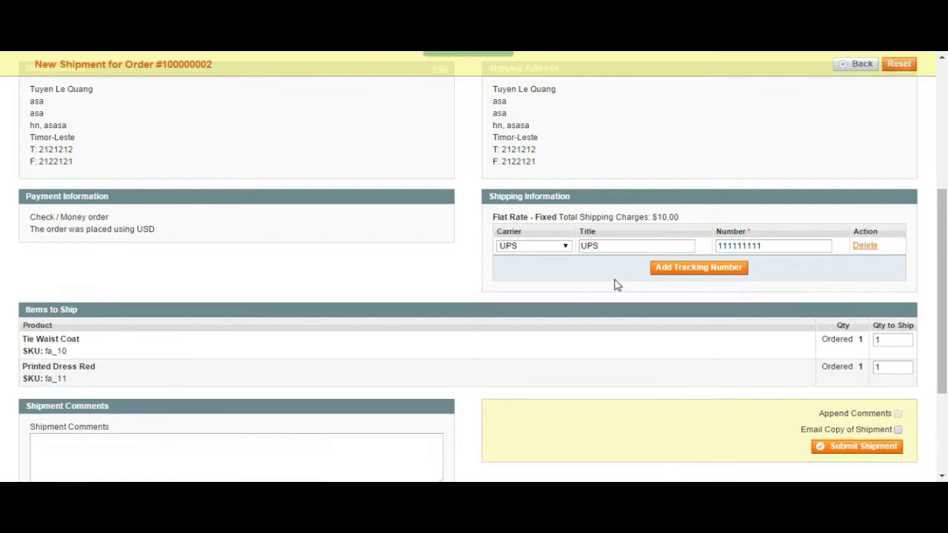
# Step: Enter a short shipping comment for the shipment and submit it with both ordered items at quantity 1
pyautogui.scroll(-1, 546, 268)
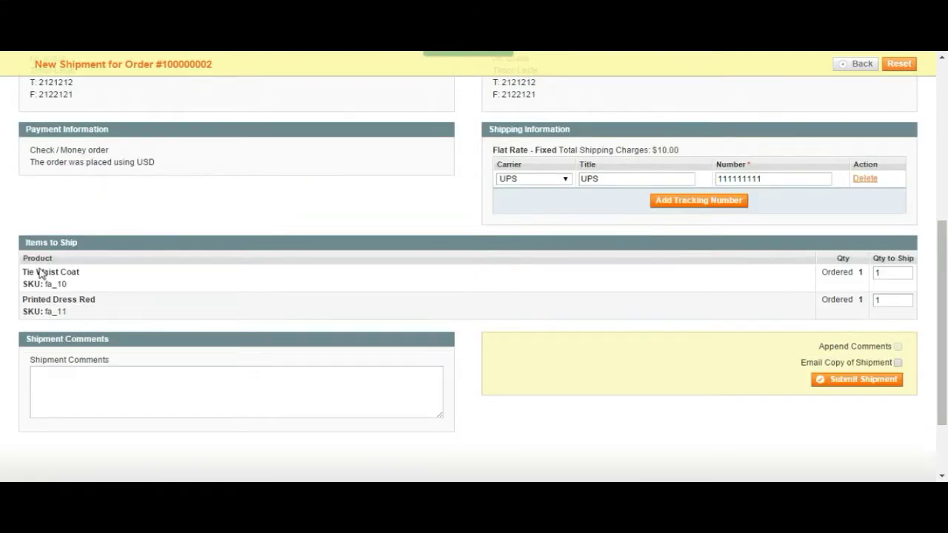
pyautogui.scroll(-1, 878, 261)
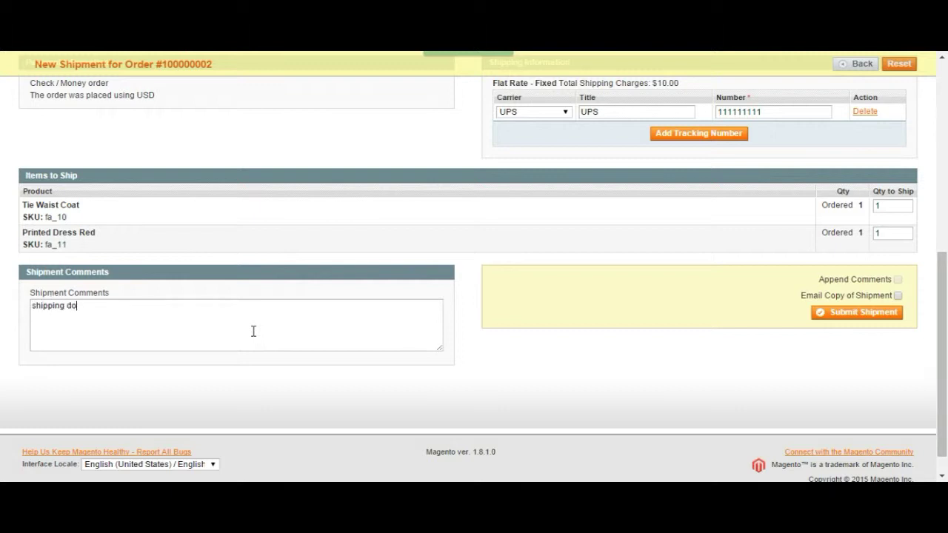
pyautogui.click(844, 315)
pyautogui.scroll(-10, 194, 324)
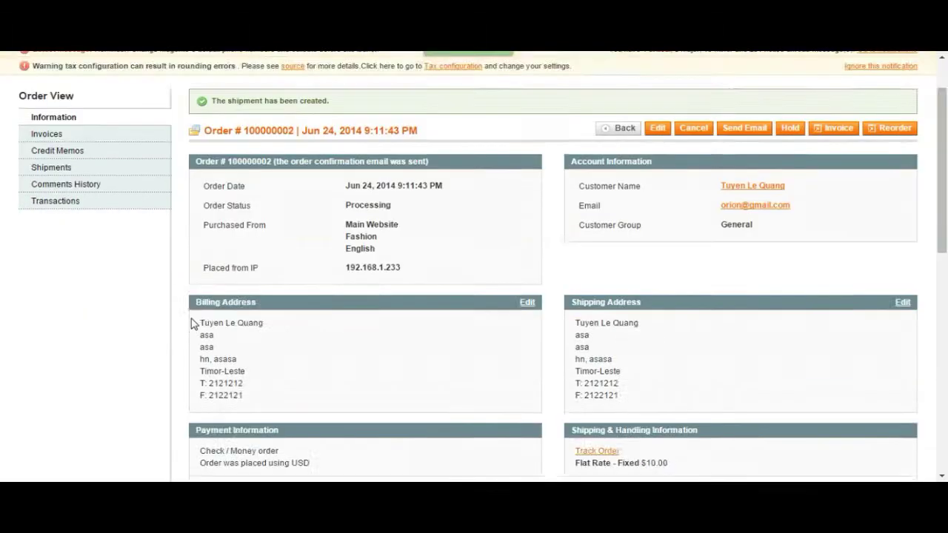
# Step: Review the shipped order's details, ordered items and totals, and toggle Notify Customer by Email on and off for the order comment
pyautogui.scroll(2, 508, 239)
pyautogui.scroll(1, 707, 288)
pyautogui.scroll(-1, 387, 347)
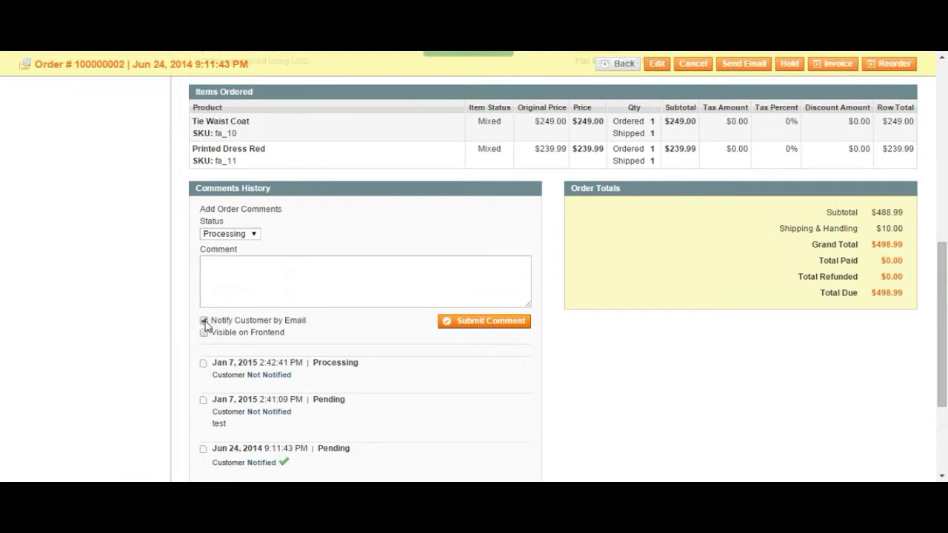
pyautogui.scroll(6, 745, 260)
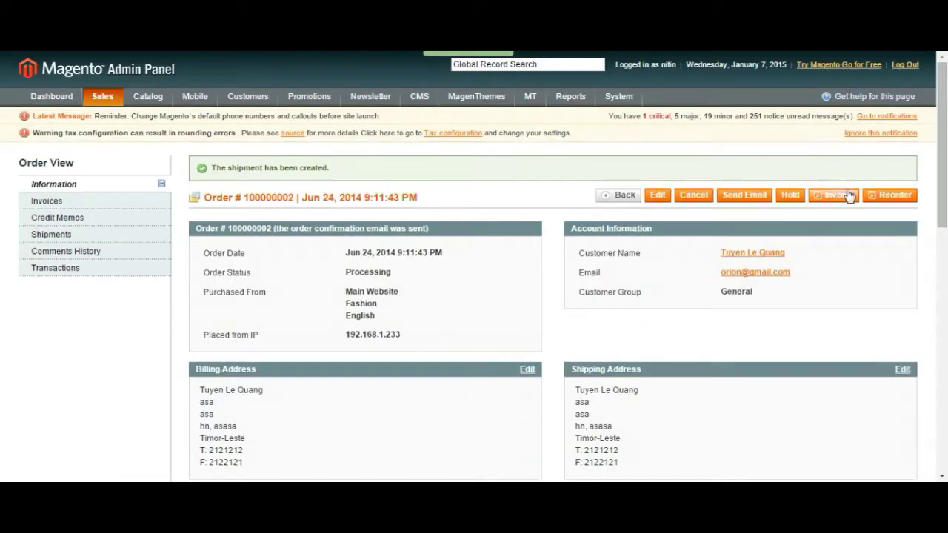
pyautogui.scroll(-6, 863, 205)
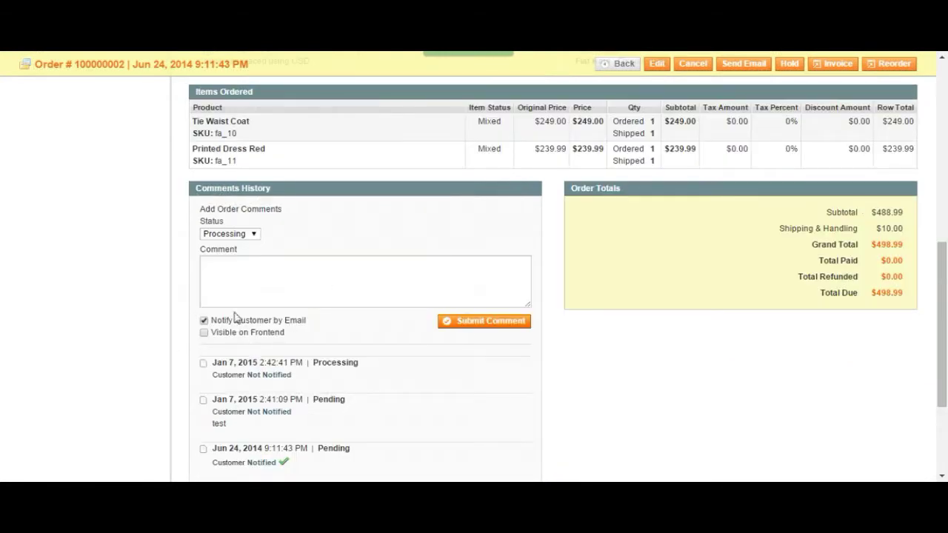
pyautogui.click(204, 320)
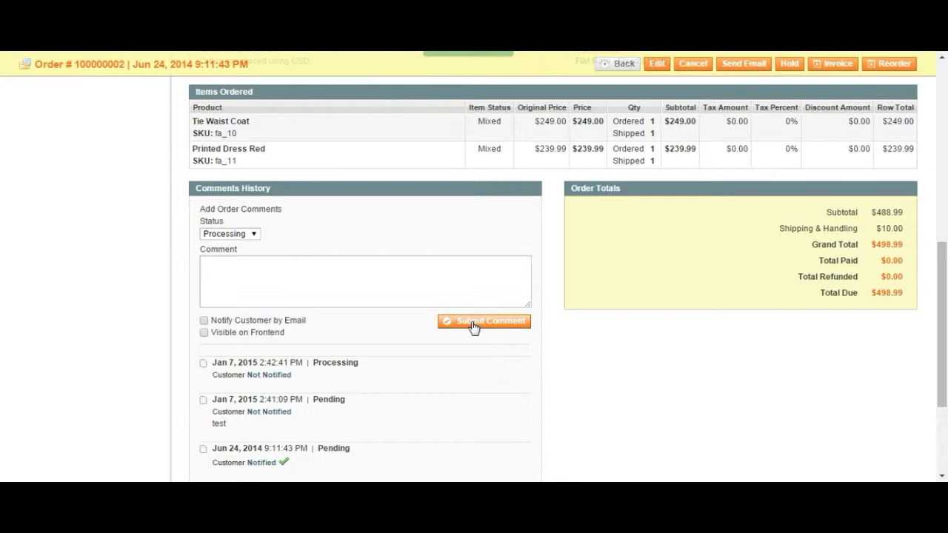
pyautogui.scroll(6, 474, 327)
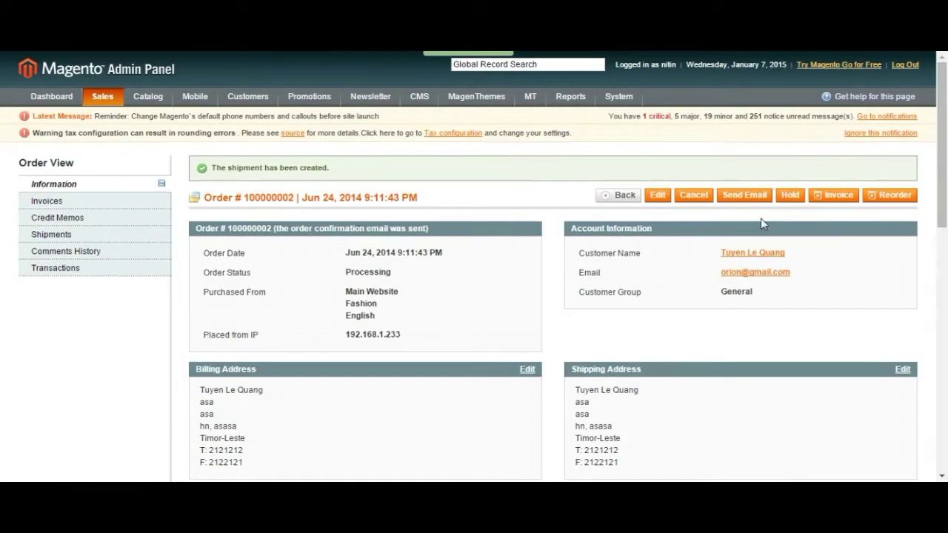
# Step: Start a new invoice for the order and review its order status, addresses, payment and shipping information, and items to invoice
pyautogui.click(835, 203)
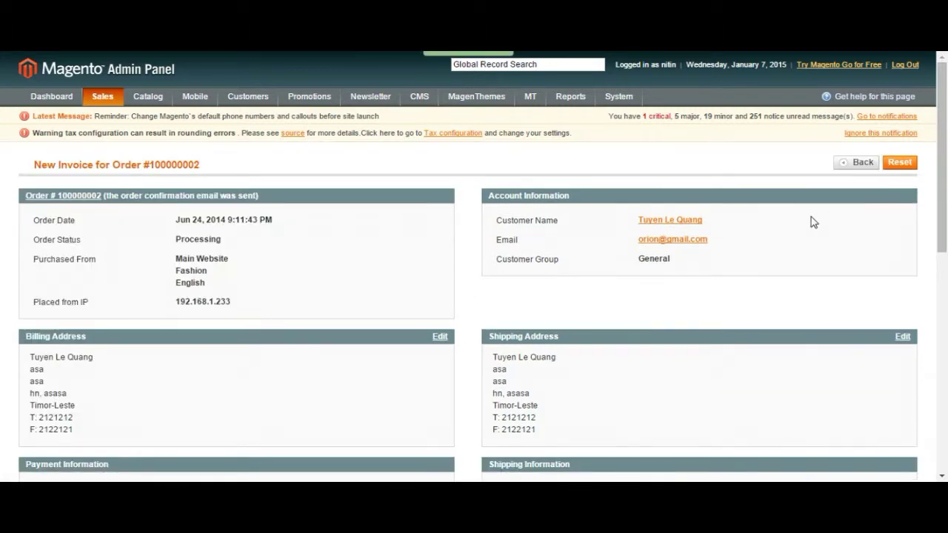
pyautogui.scroll(-5, 811, 221)
pyautogui.scroll(5, 813, 222)
pyautogui.scroll(-5, 294, 237)
pyautogui.scroll(3, 294, 237)
pyautogui.tripleClick(206, 239)
pyautogui.click(64, 244)
pyautogui.tripleClick(64, 243)
pyautogui.click(64, 243)
pyautogui.scroll(-3, 186, 243)
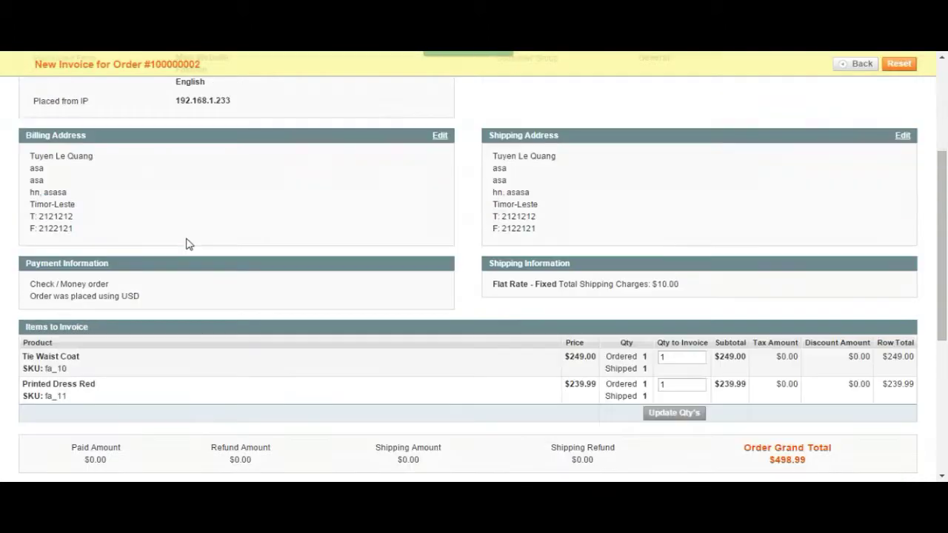
pyautogui.scroll(-2, 305, 205)
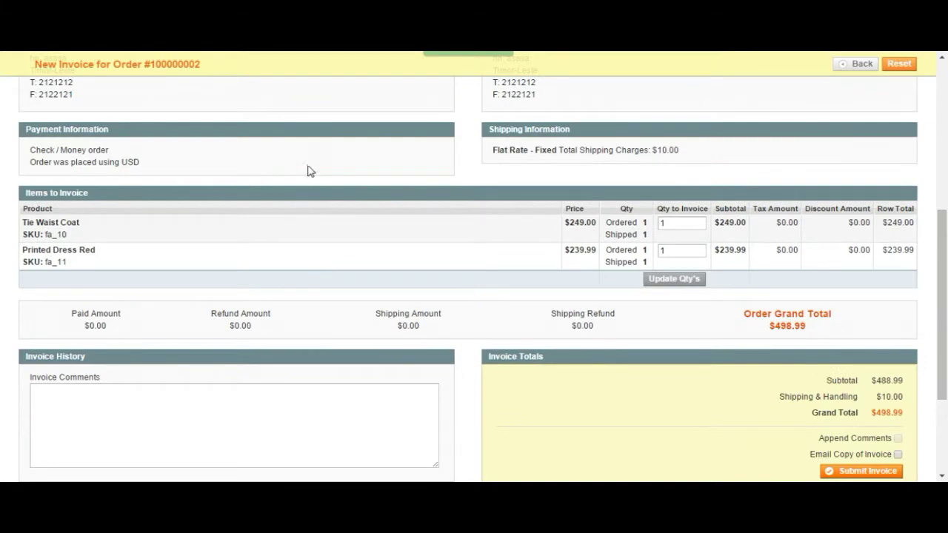
pyautogui.scroll(1, 624, 196)
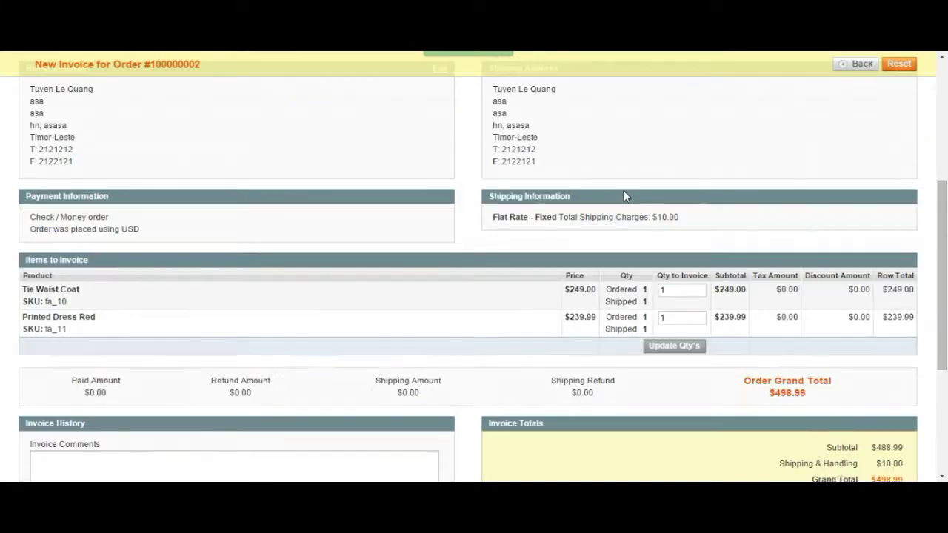
pyautogui.scroll(4, 624, 196)
pyautogui.scroll(-1, 624, 196)
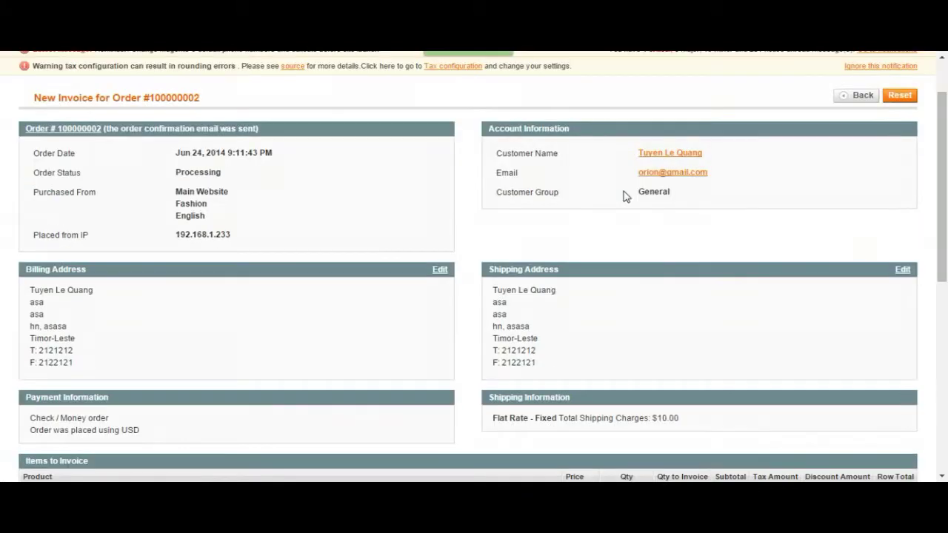
pyautogui.scroll(-3, 624, 196)
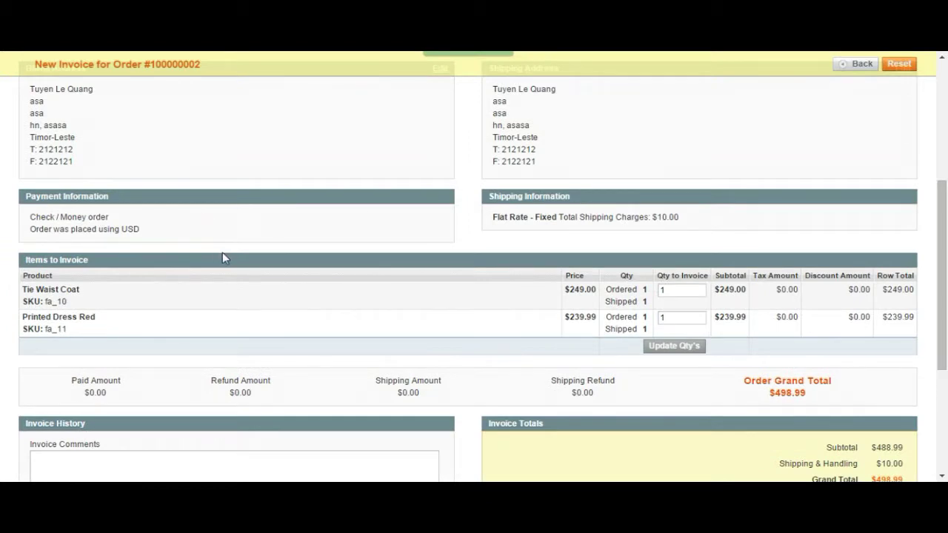
pyautogui.scroll(-1, 222, 254)
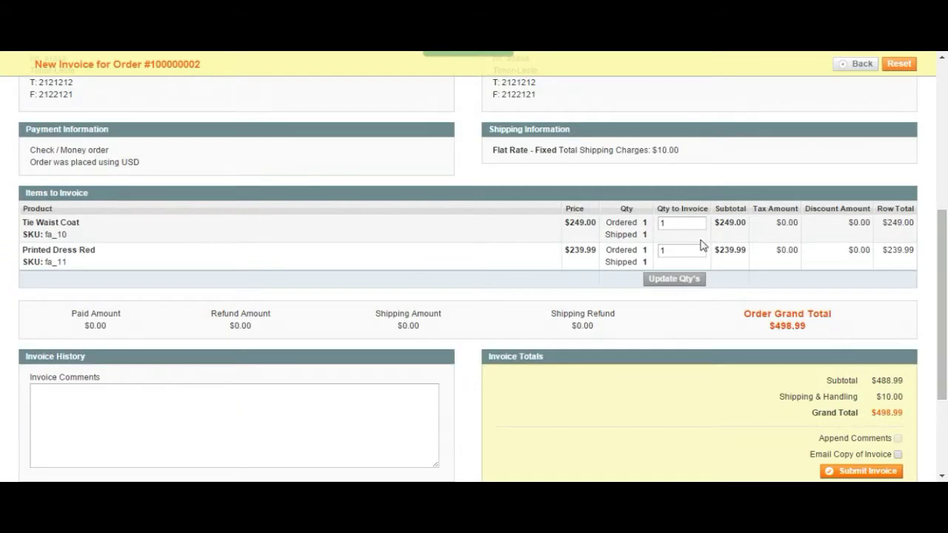
# Step: Enable Email Copy of Invoice for the new invoice and look over the invoice details that go to the customer
pyautogui.scroll(-1, 702, 246)
pyautogui.scroll(-1, 701, 246)
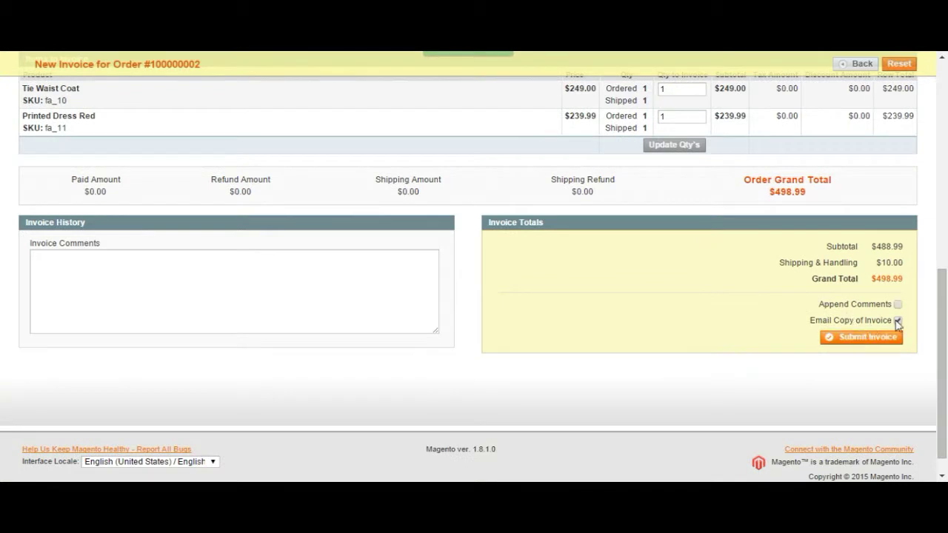
pyautogui.moveTo(814, 321); pyautogui.dragTo(850, 324)
pyautogui.scroll(2, 852, 283)
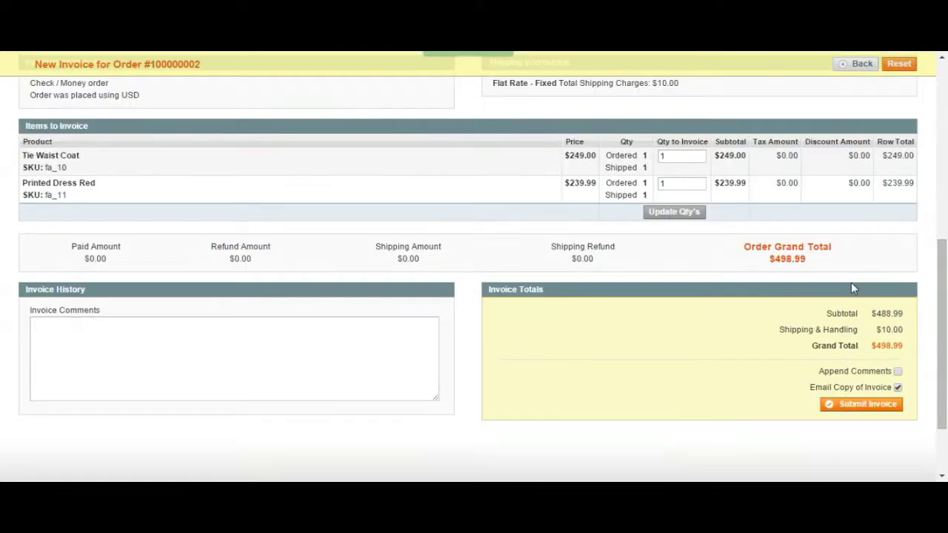
pyautogui.moveTo(807, 303); pyautogui.dragTo(21, 196)
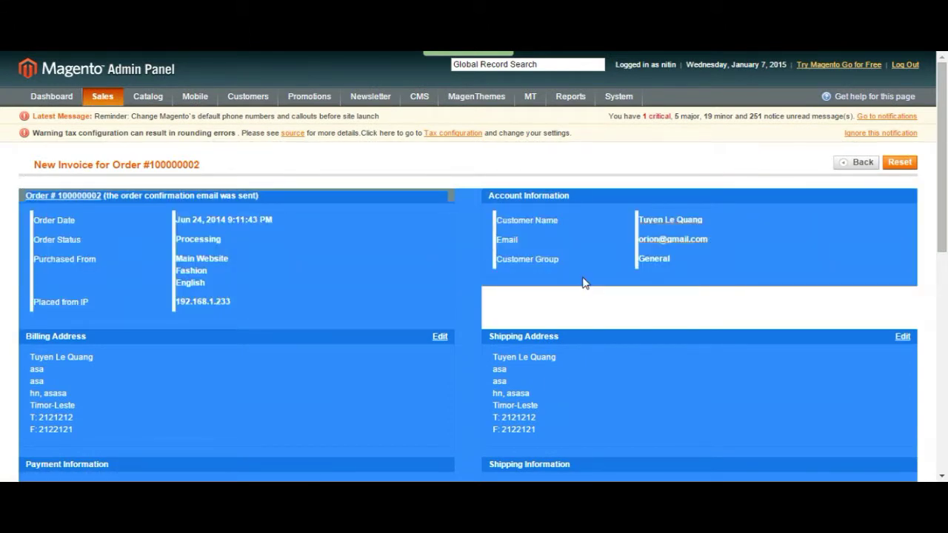
pyautogui.scroll(-3, 584, 279)
pyautogui.click(871, 298)
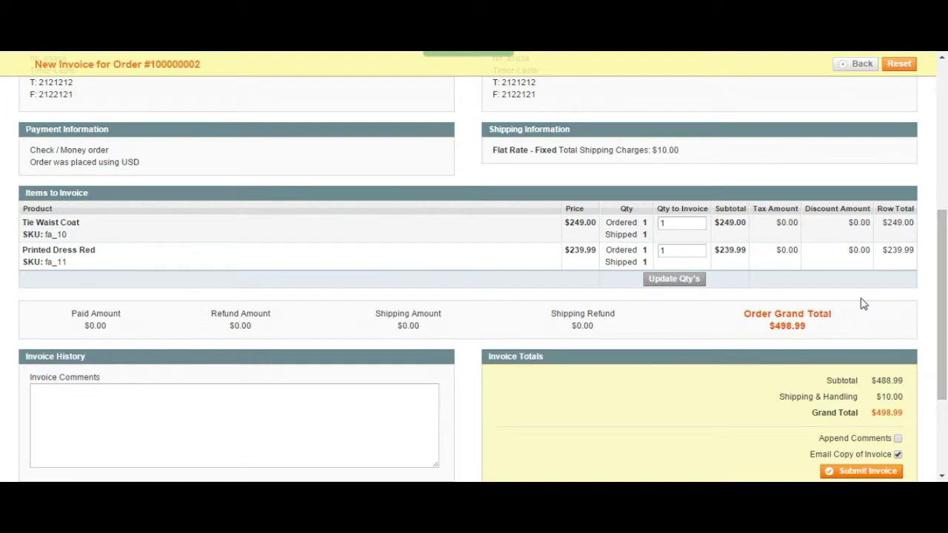
# Step: Enter the invoice comment "NOTE TO SELF", enable Append Comments, and submit the invoice
pyautogui.scroll(-1, 811, 308)
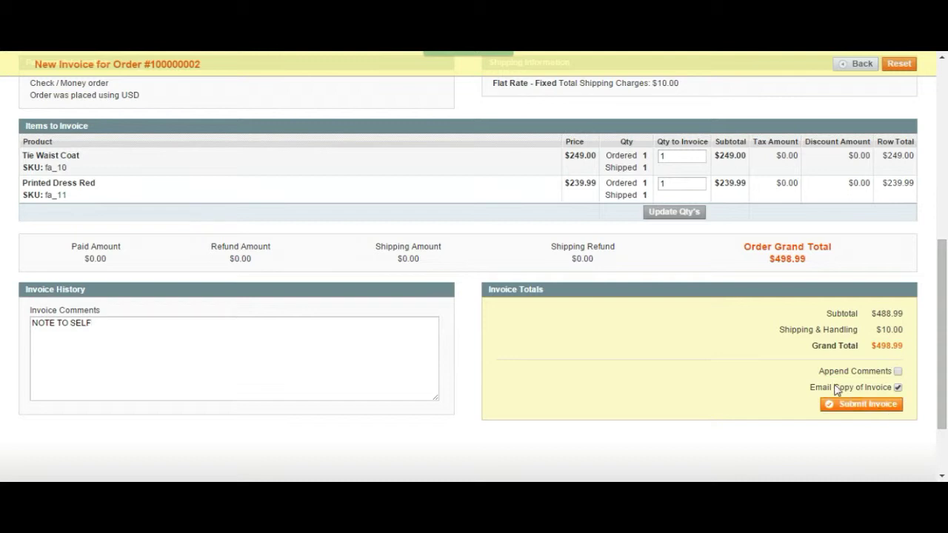
pyautogui.click(897, 373)
pyautogui.click(864, 406)
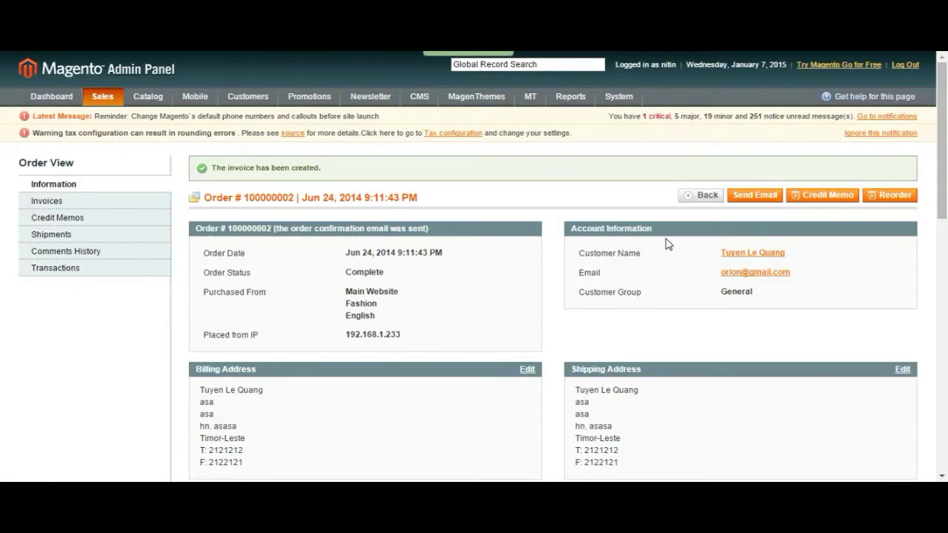
# Step: Check the invoice confirmation and the order status on the order's information page
pyautogui.moveTo(213, 167); pyautogui.dragTo(302, 166)
pyautogui.click(302, 166)
pyautogui.moveTo(205, 272); pyautogui.dragTo(395, 274)
pyautogui.click(397, 274)
pyautogui.scroll(-1, 397, 274)
pyautogui.scroll(1, 395, 276)
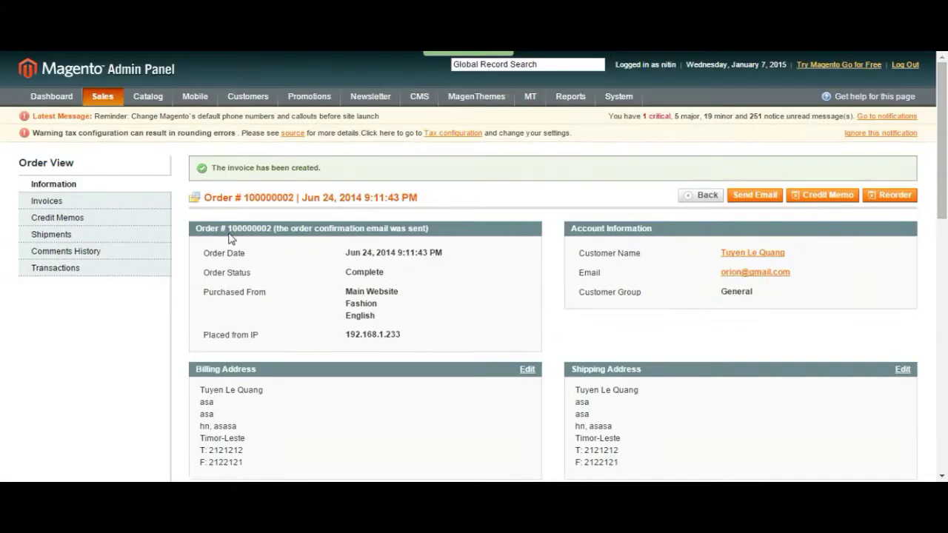
# Step: Review the order's invoices, shipments, comments history, transactions and credit memos
pyautogui.click(69, 203)
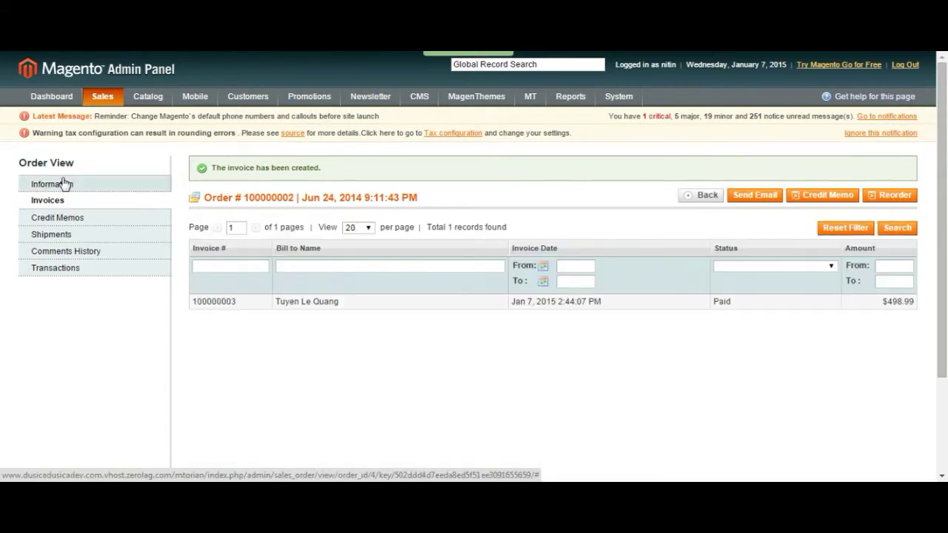
pyautogui.click(62, 218)
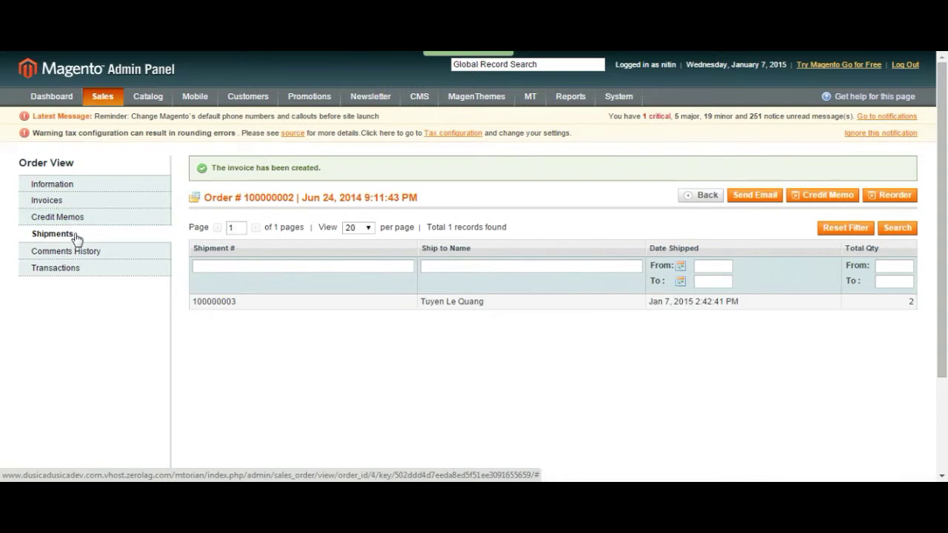
pyautogui.click(77, 251)
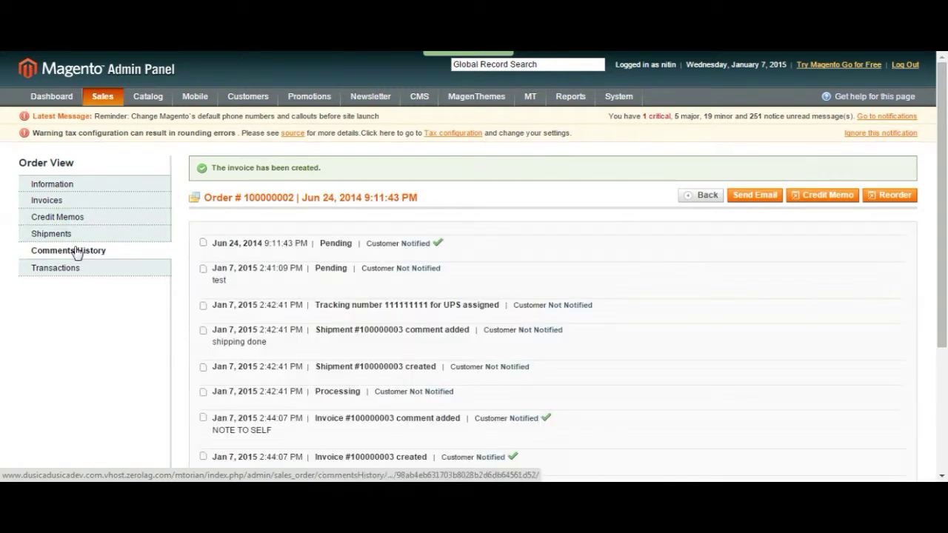
pyautogui.scroll(-2, 395, 304)
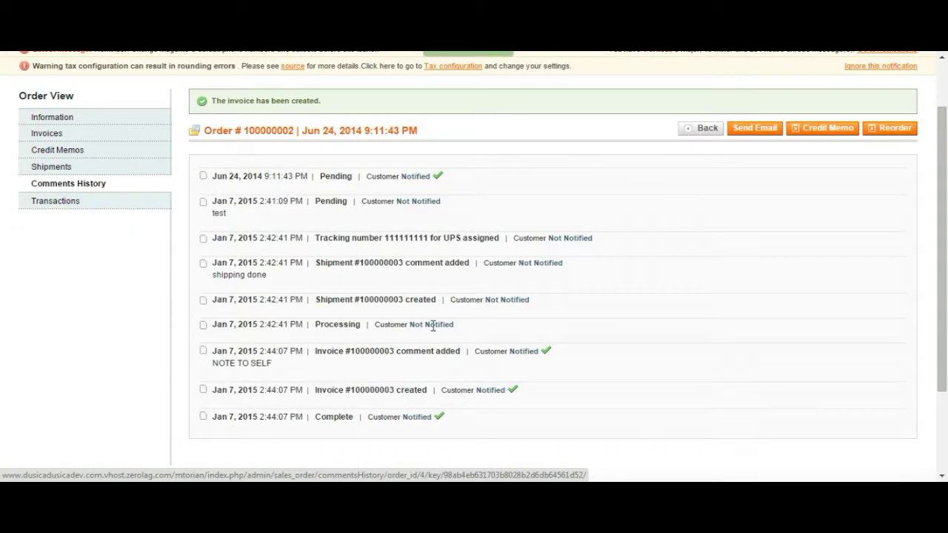
pyautogui.scroll(2, 431, 320)
pyautogui.click(99, 268)
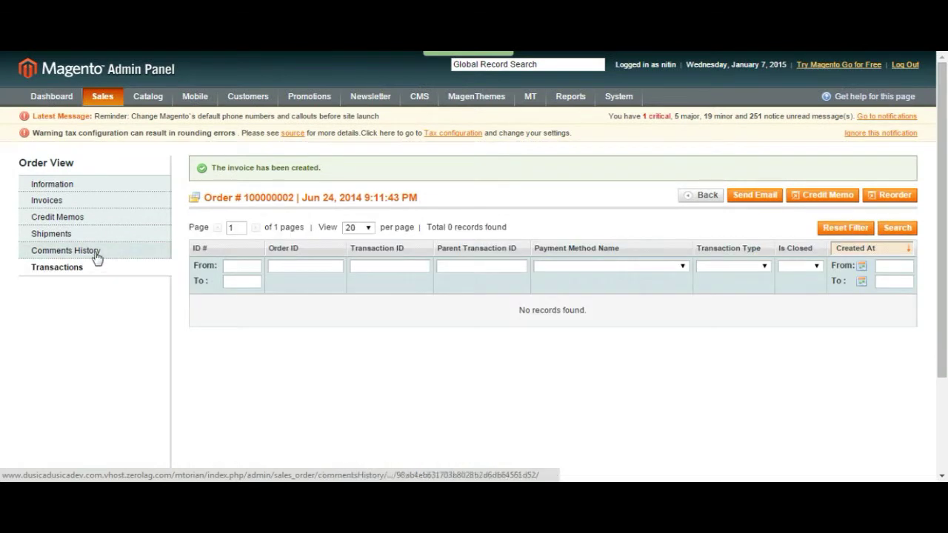
pyautogui.click(63, 222)
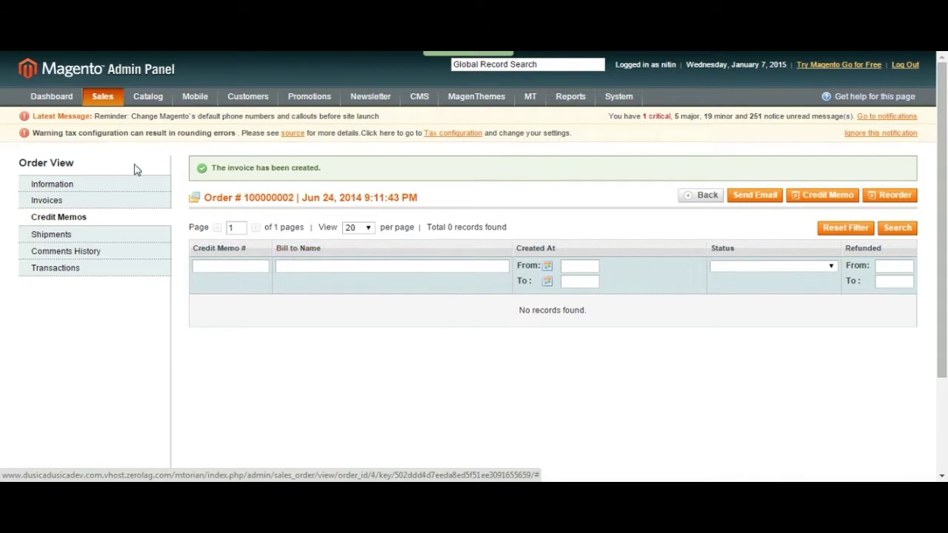
# Step: Return to the orders list and filter it by status Complete
pyautogui.click(703, 196)
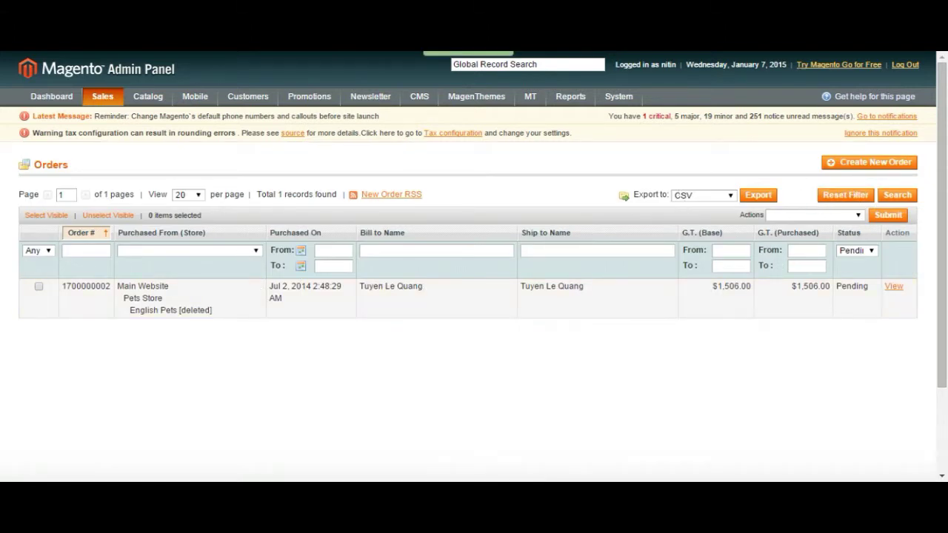
pyautogui.moveTo(104, 98)
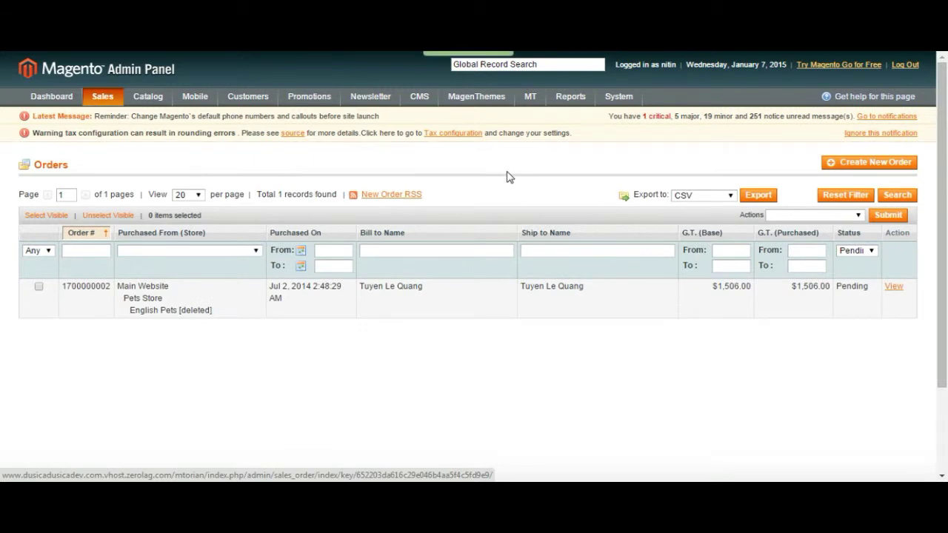
pyautogui.click(855, 251)
pyautogui.click(871, 292)
pyautogui.click(893, 197)
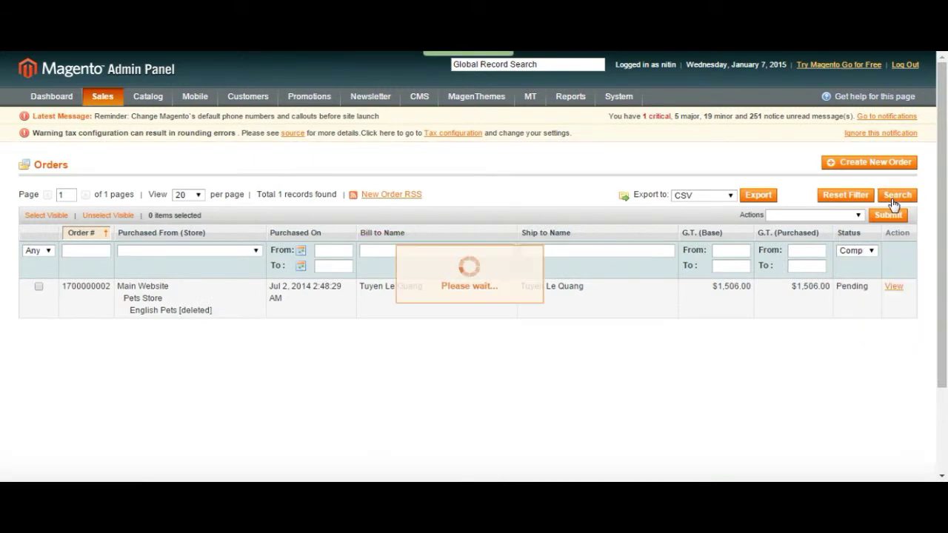
# Step: Open the completed Jewelry store order of Jun 19, 2014 and start a new credit memo for it
pyautogui.scroll(-1, 639, 212)
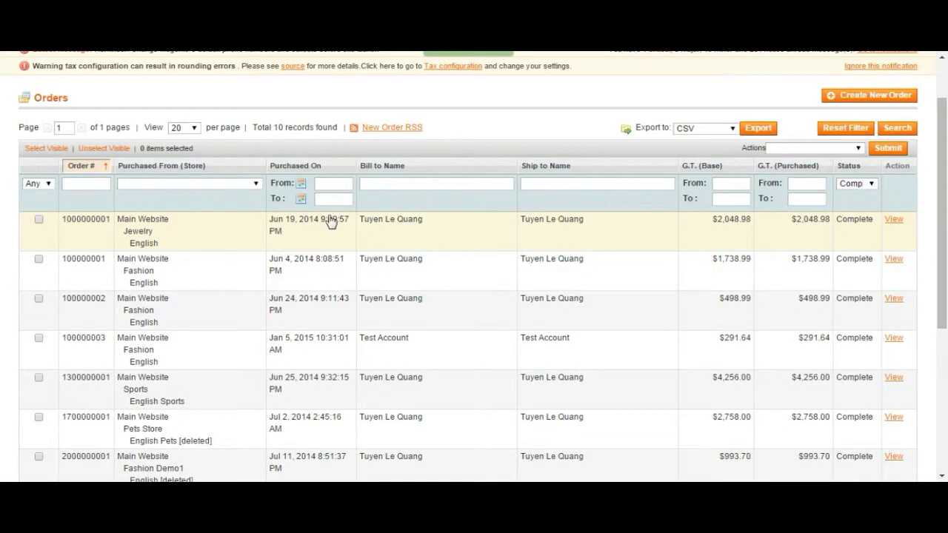
pyautogui.click(405, 227)
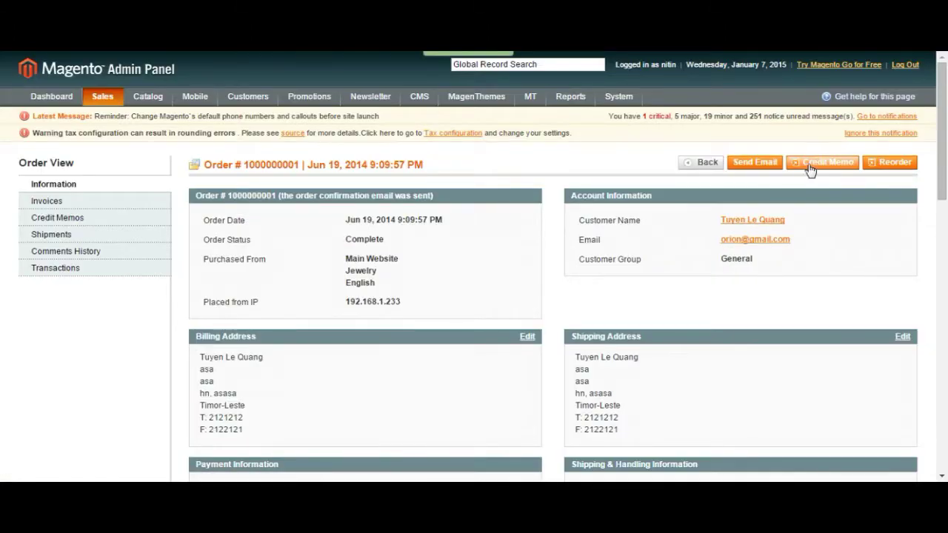
pyautogui.click(810, 169)
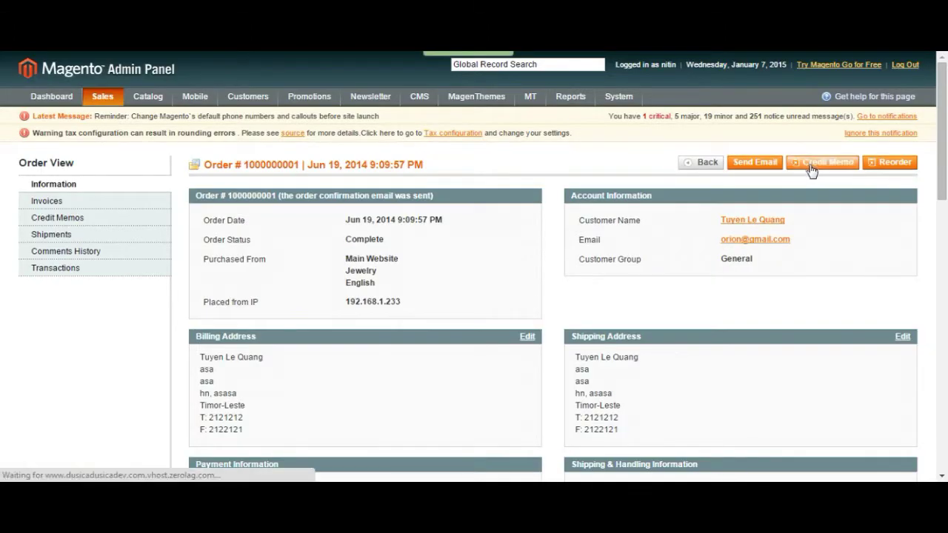
# Step: Review the credit memo's addresses, items to refund, return-to-stock options, refund quantities and refund totals
pyautogui.scroll(-3, 740, 230)
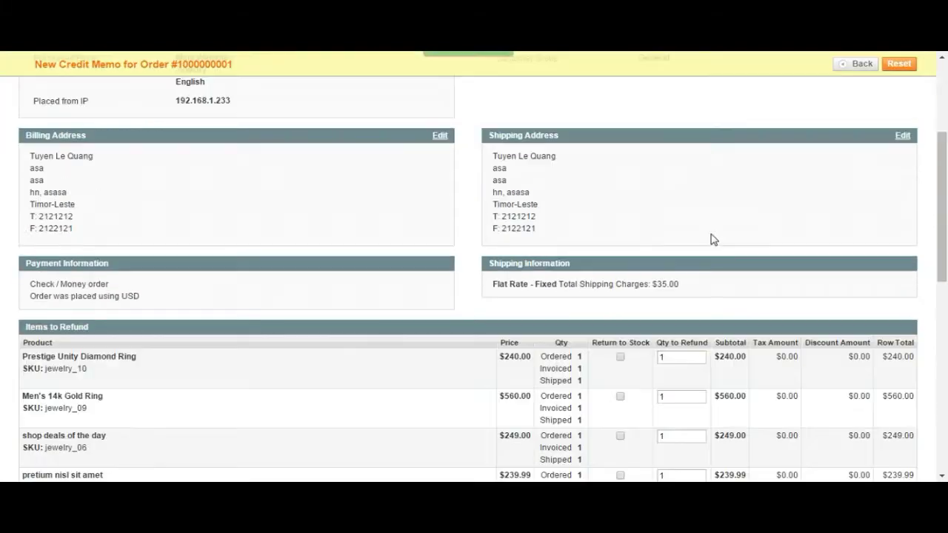
pyautogui.scroll(-3, 710, 239)
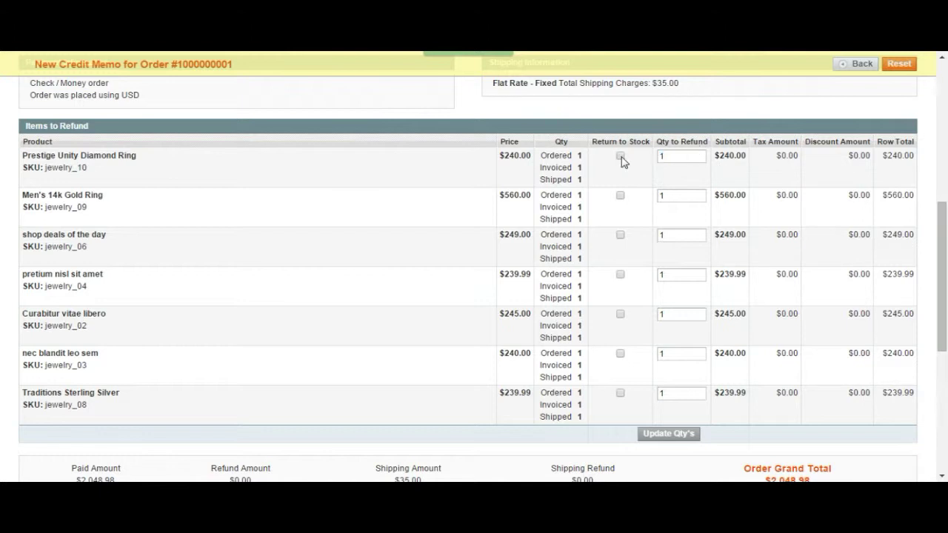
pyautogui.scroll(-1, 760, 162)
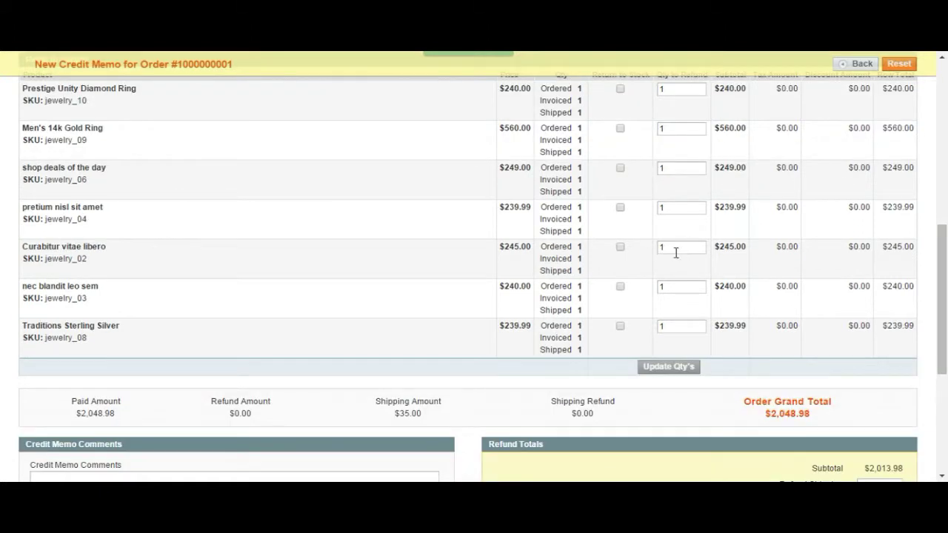
pyautogui.scroll(-2, 675, 252)
pyautogui.scroll(-1, 729, 215)
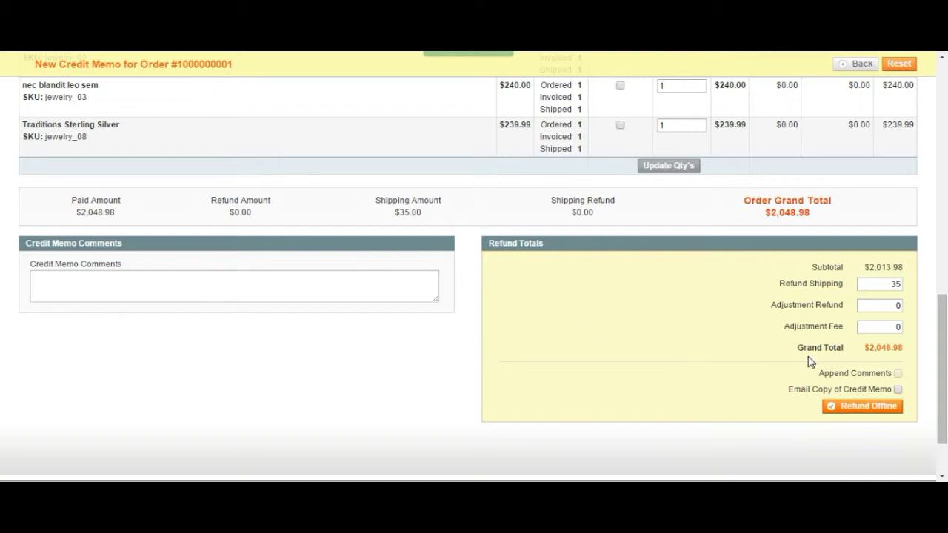
# Step: Enable Email Copy of Credit Memo, look over the memo's contents, and leave the credit memo without issuing the refund
pyautogui.click(897, 389)
pyautogui.scroll(1, 899, 330)
pyautogui.moveTo(917, 290); pyautogui.dragTo(94, 150)
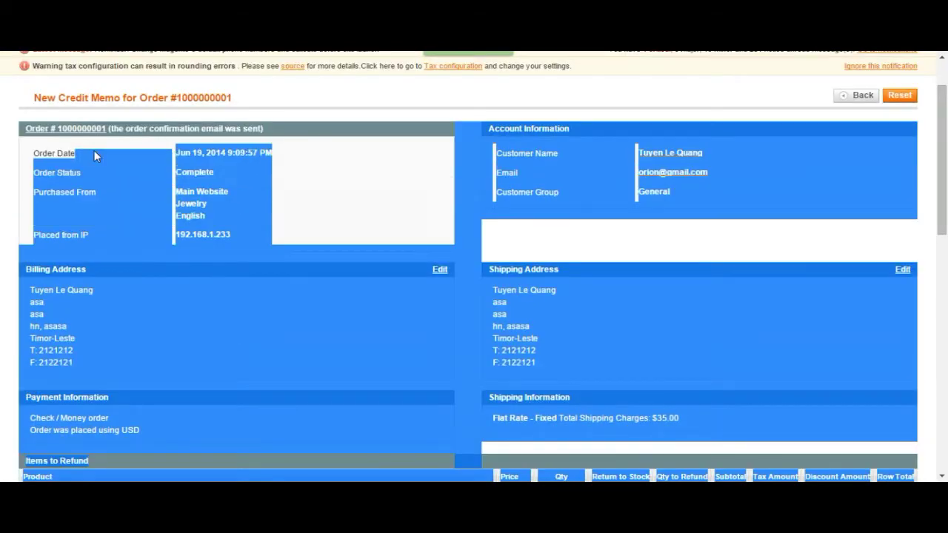
pyautogui.click(464, 218)
pyautogui.scroll(1, 464, 218)
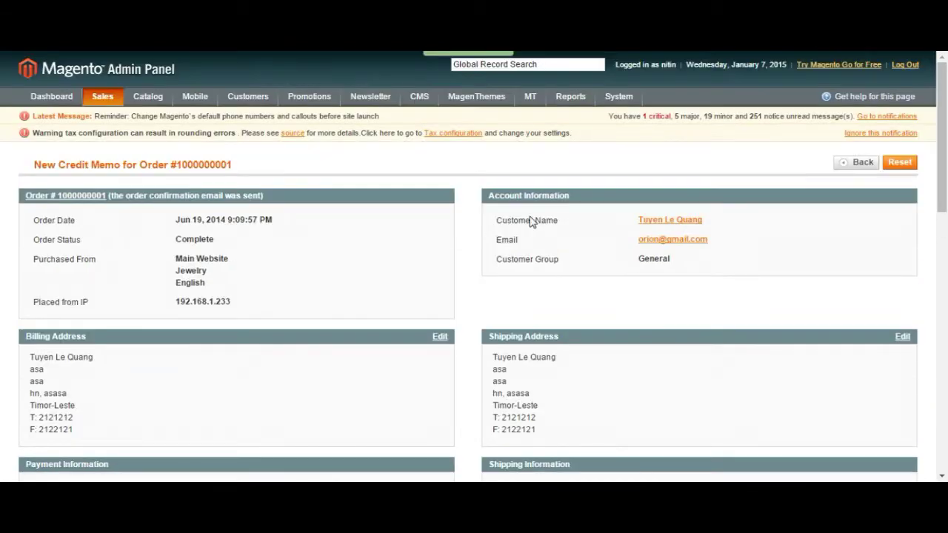
pyautogui.click(858, 164)
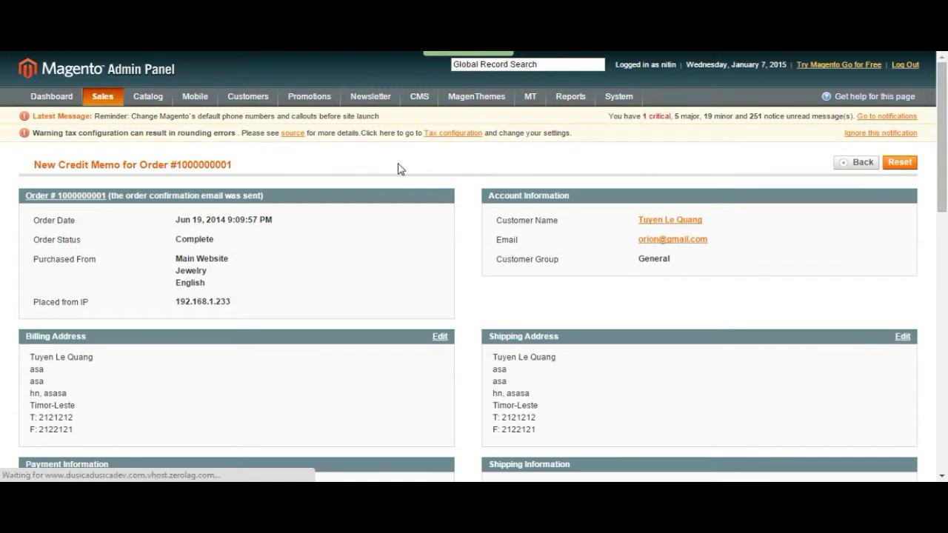